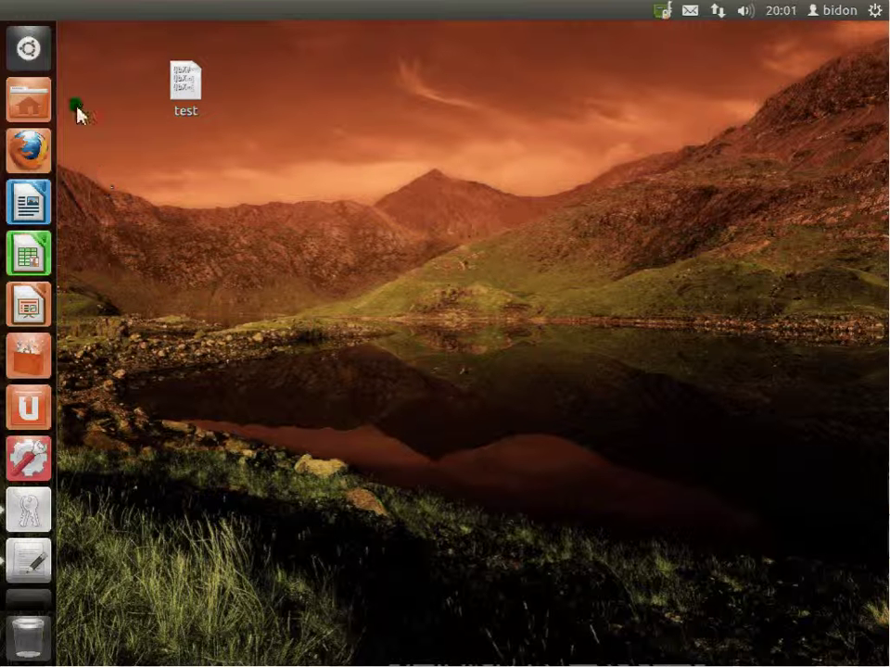
Search the installed applications for "terminal" and launch Terminal.
{"action": "left_click", "coordinate": [42, 54]}
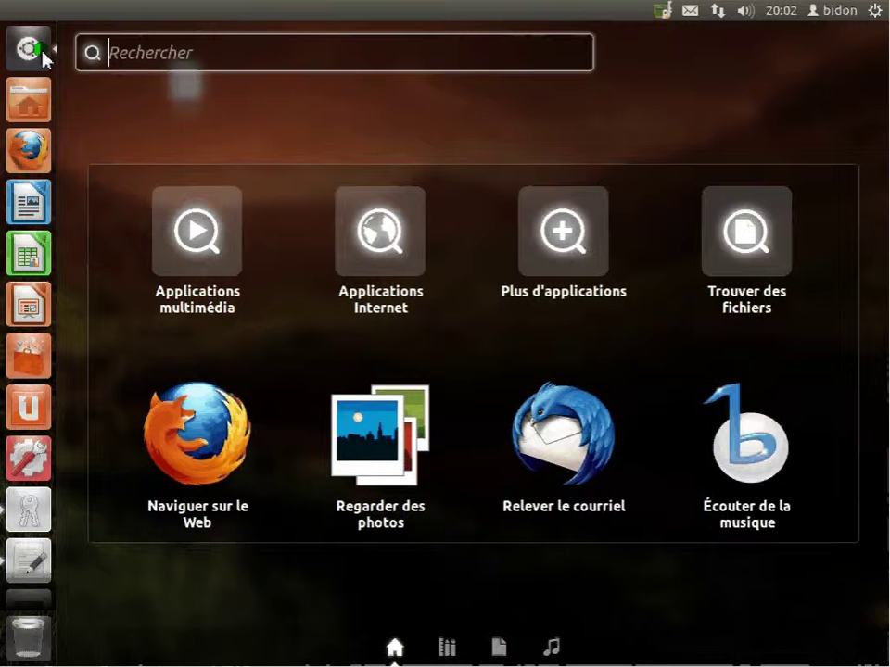
{"action": "left_click", "coordinate": [43, 54]}
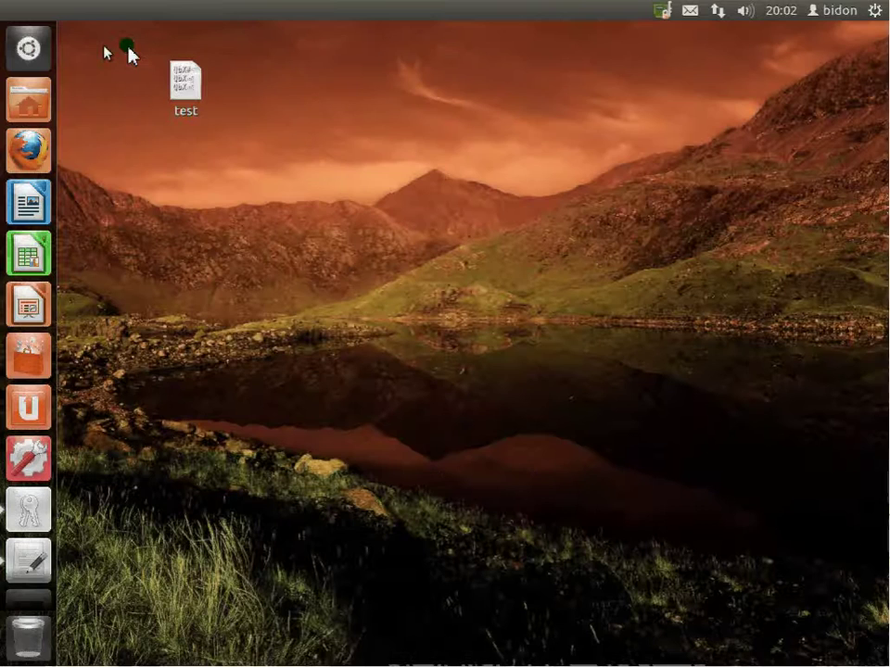
{"action": "left_click", "coordinate": [48, 57]}
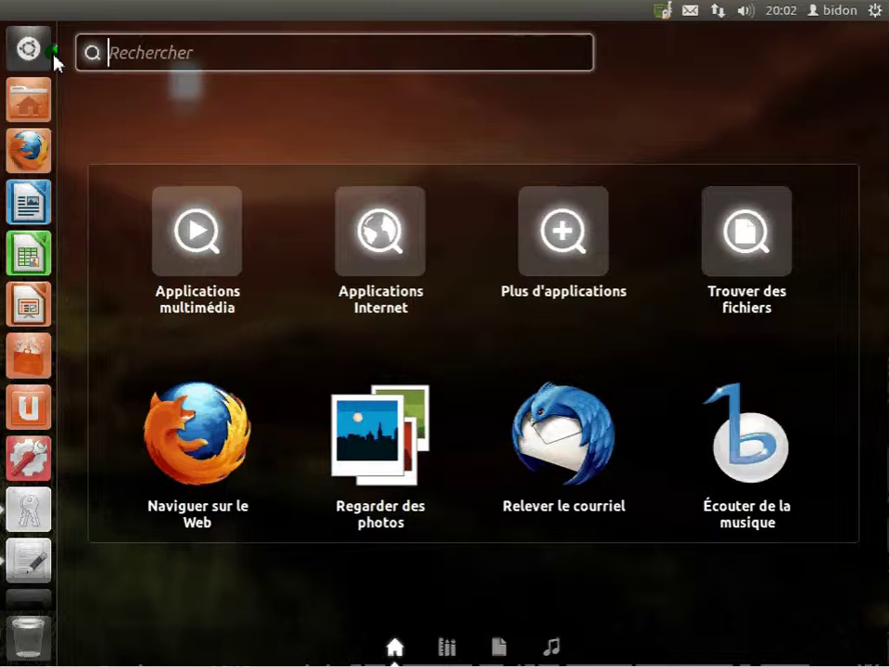
{"action": "type", "text": "terminal"}
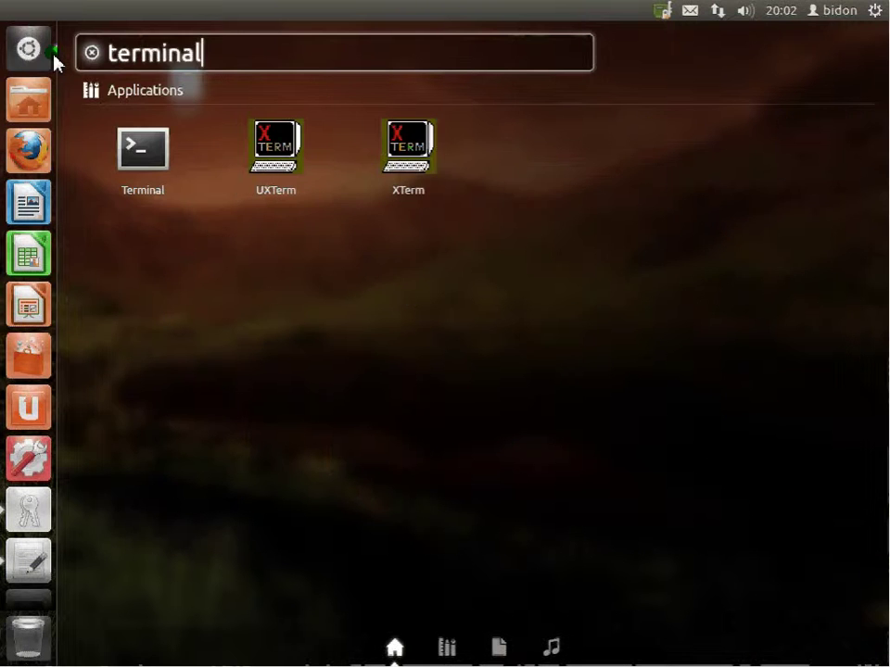
{"action": "left_click", "coordinate": [135, 153]}
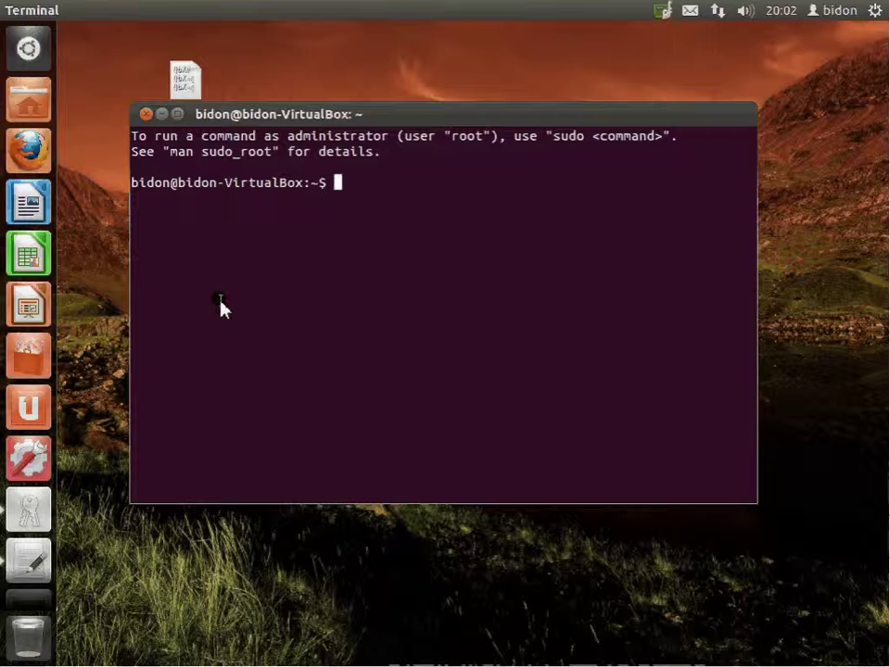
Run sudo apt-get install r-base in the terminal to install R.
{"action": "type", "text": "sudo apt-"}
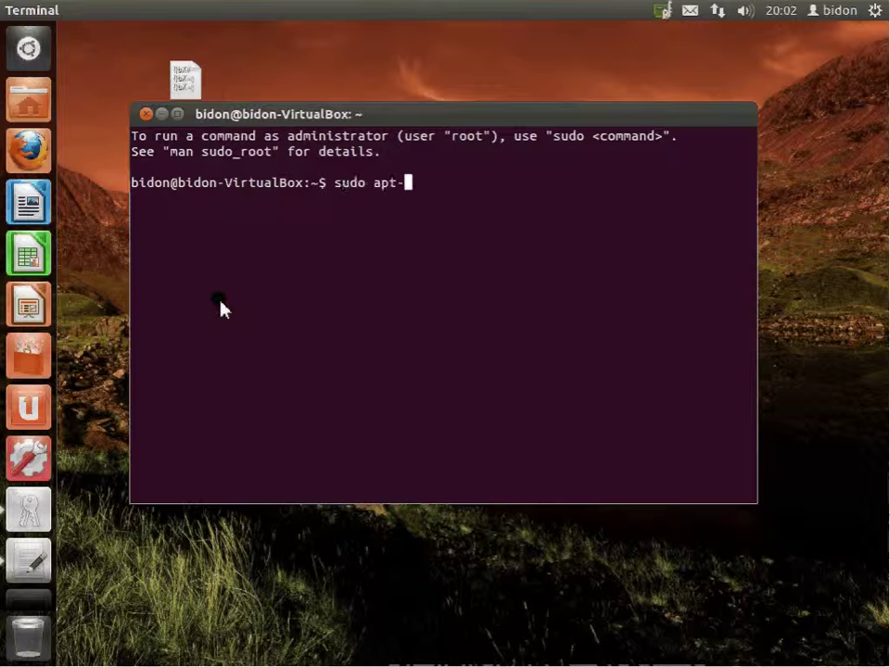
{"action": "type", "text": "get install "}
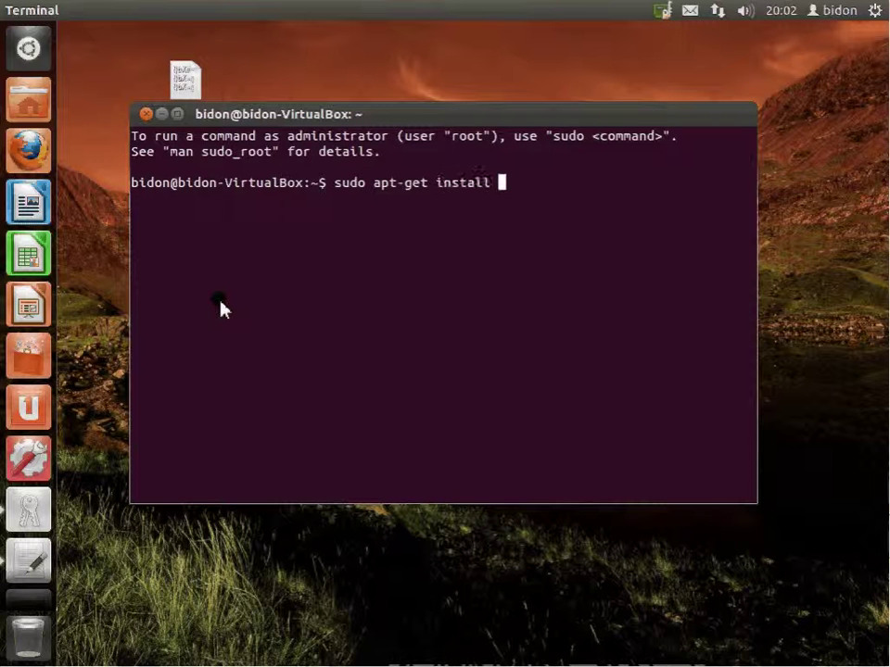
{"action": "type", "text": "r-b"}
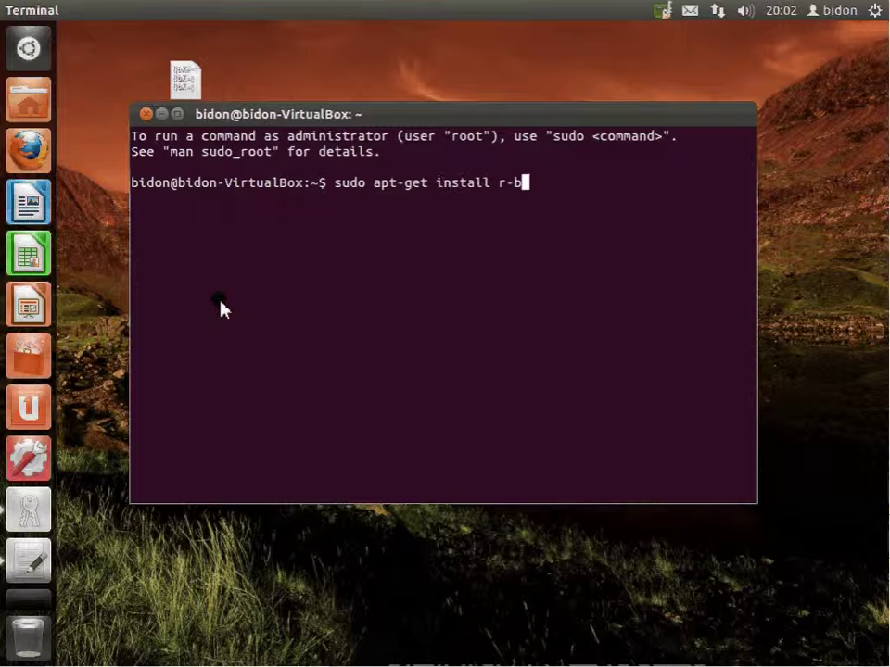
{"action": "type", "text": "ase"}
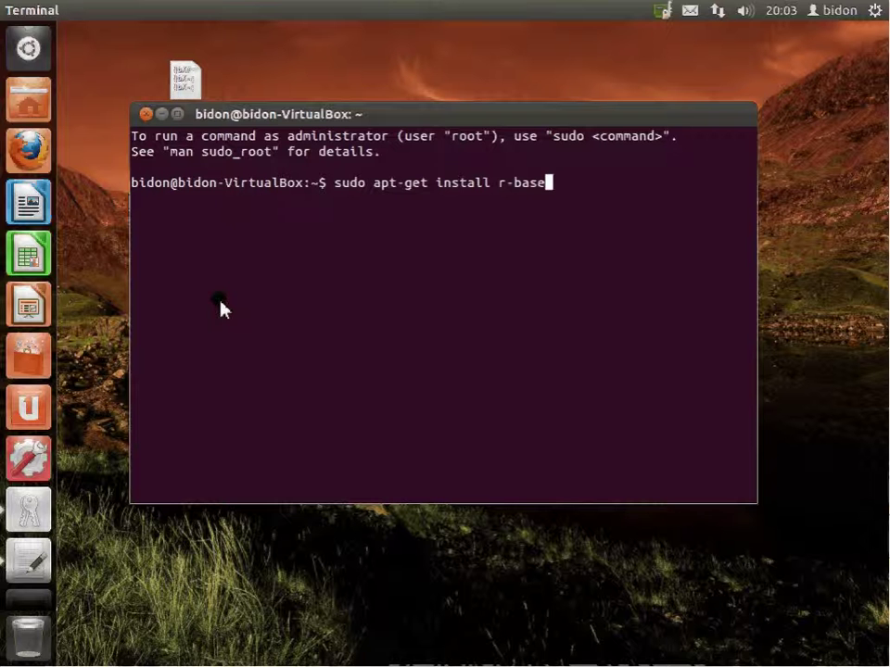
{"action": "key", "text": "Return"}
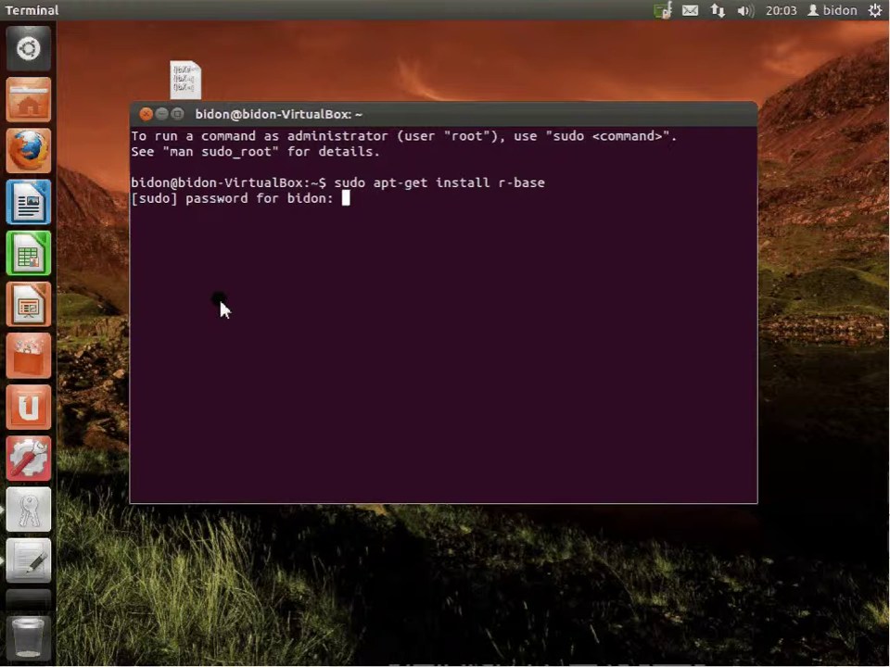
Enter the sudo password and accept the package installation with "o".
{"action": "key", "text": "Return"}
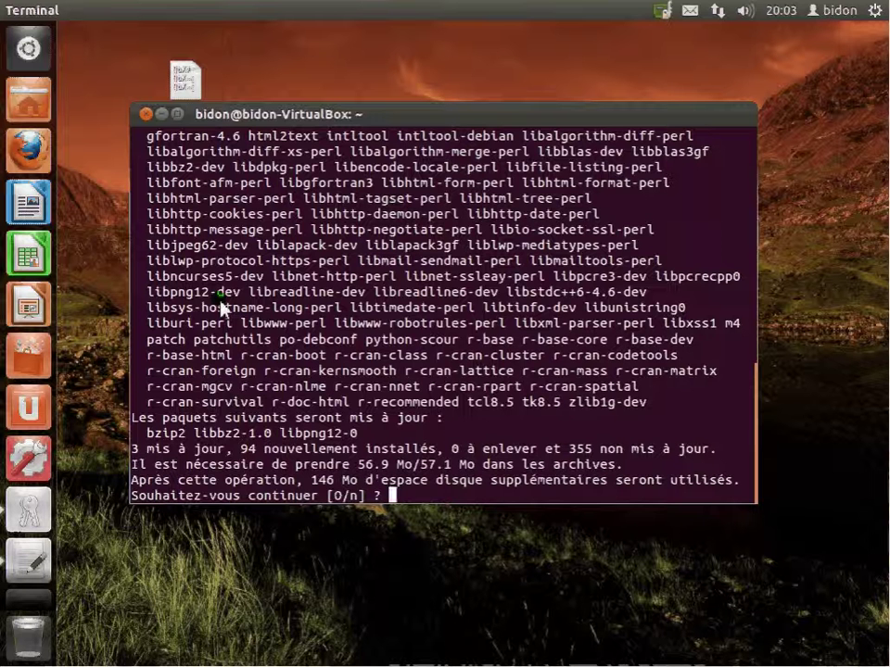
{"action": "type", "text": "o"}
{"action": "key", "text": "Return"}
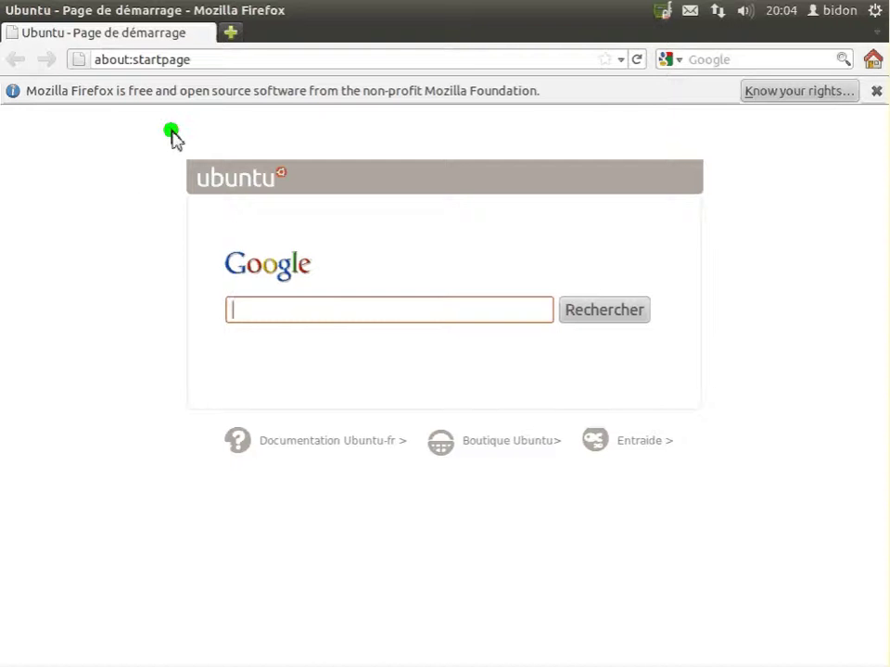
Search for "rstudio" from the Ubuntu start page in Firefox and look through the results.
{"action": "left_click", "coordinate": [266, 308]}
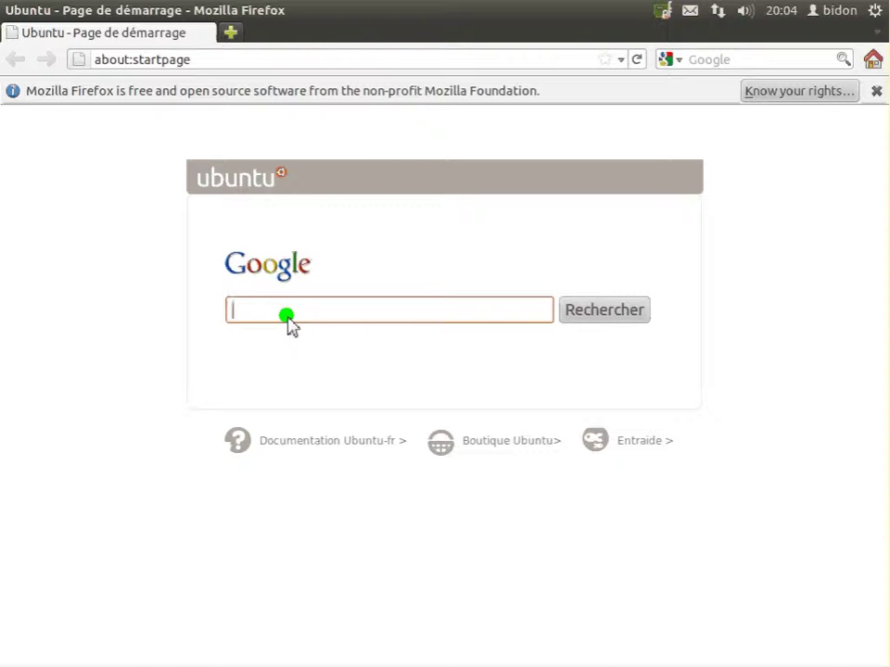
{"action": "type", "text": "rstudio"}
{"action": "key", "text": "Return"}
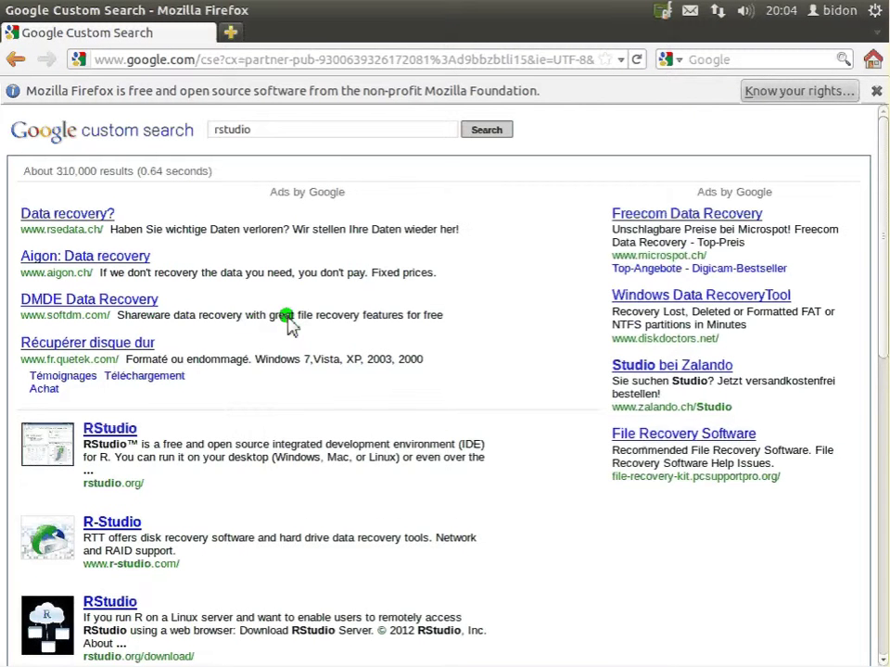
{"action": "scroll", "coordinate": [258, 335], "scroll_direction": "down", "scroll_amount": 4}
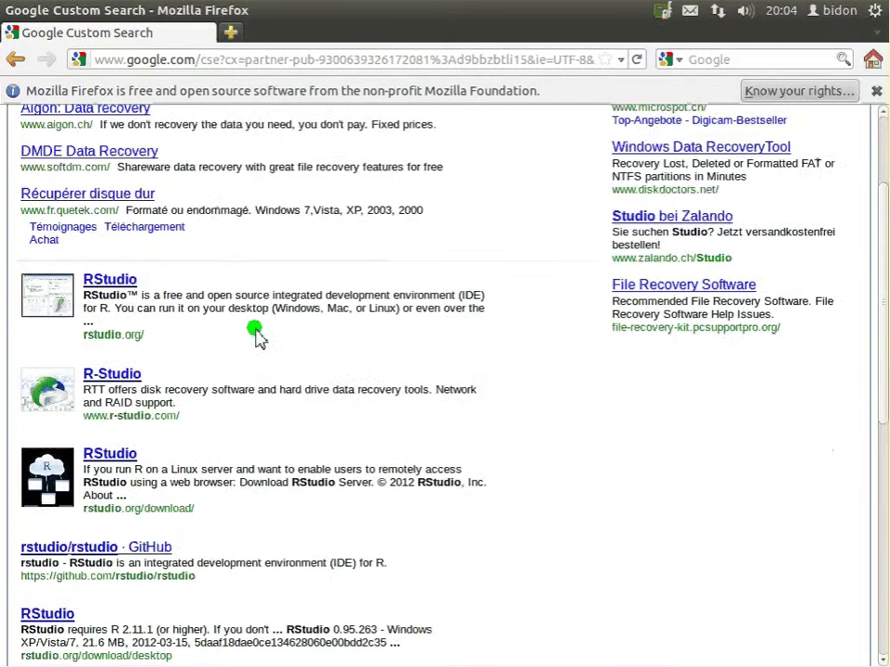
{"action": "scroll", "coordinate": [256, 337], "scroll_direction": "down", "scroll_amount": 5}
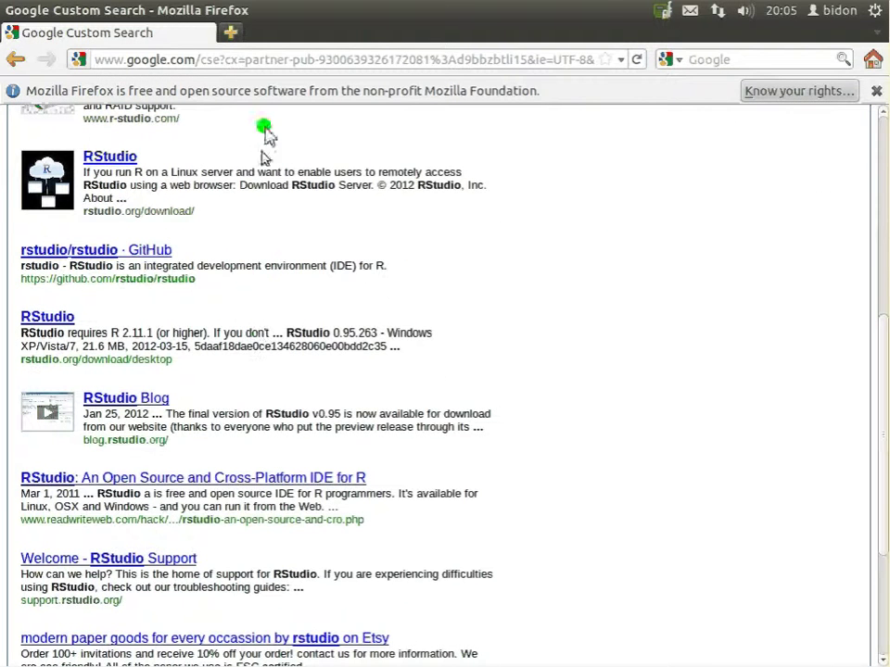
Go to google.com and search for "rstudio".
{"action": "left_click", "coordinate": [271, 60]}
{"action": "double_click", "coordinate": [267, 59]}
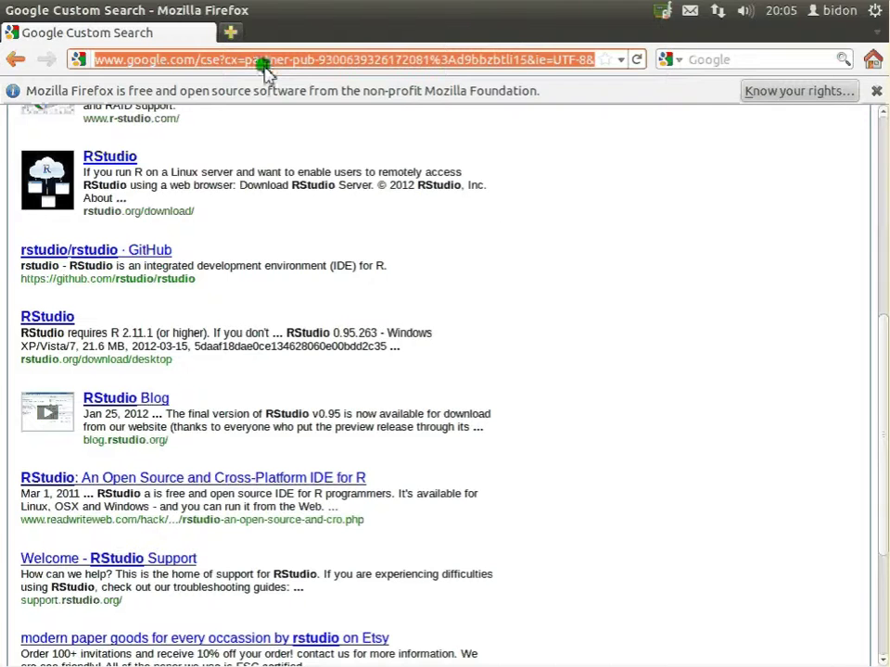
{"action": "type", "text": "google.com"}
{"action": "key", "text": "Return"}
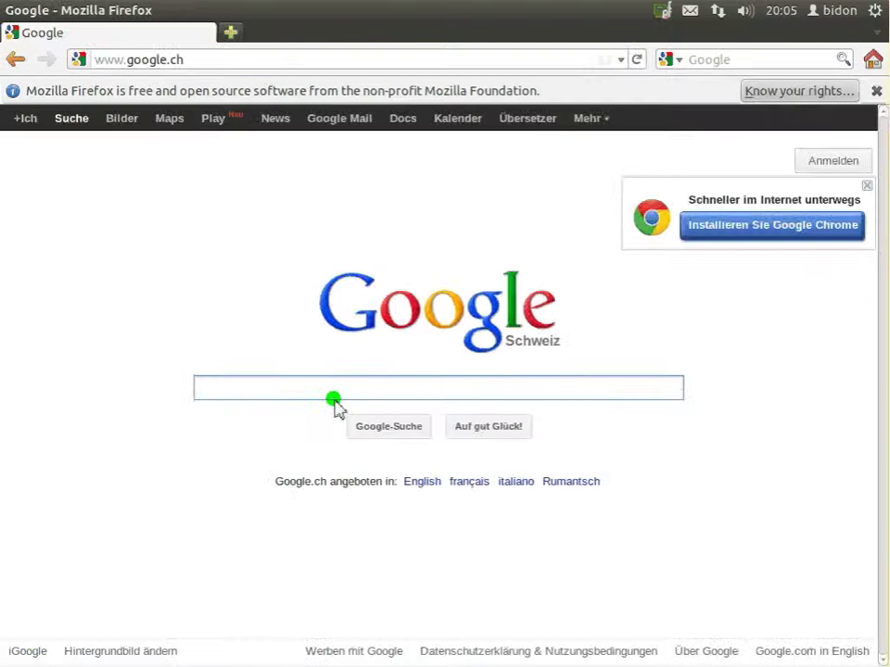
{"action": "type", "text": "r"}
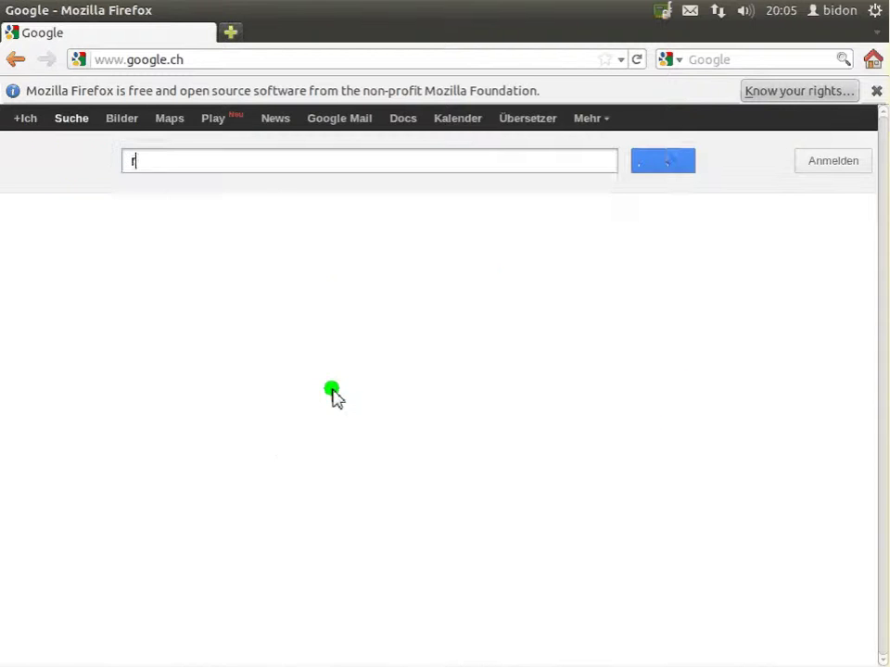
{"action": "type", "text": "studio"}
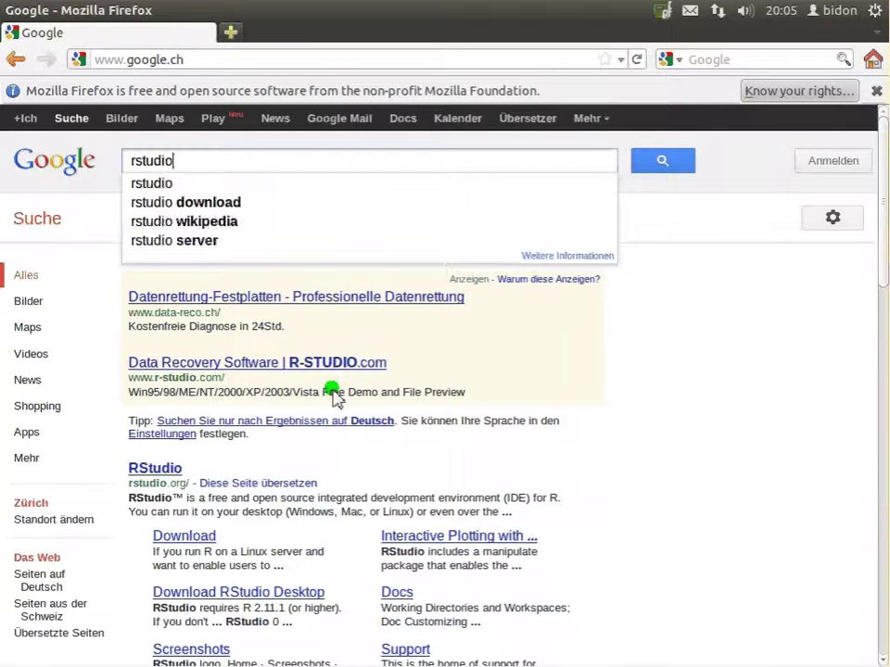
{"action": "key", "text": "Return"}
{"action": "scroll", "coordinate": [306, 472], "scroll_direction": "down", "scroll_amount": 1}
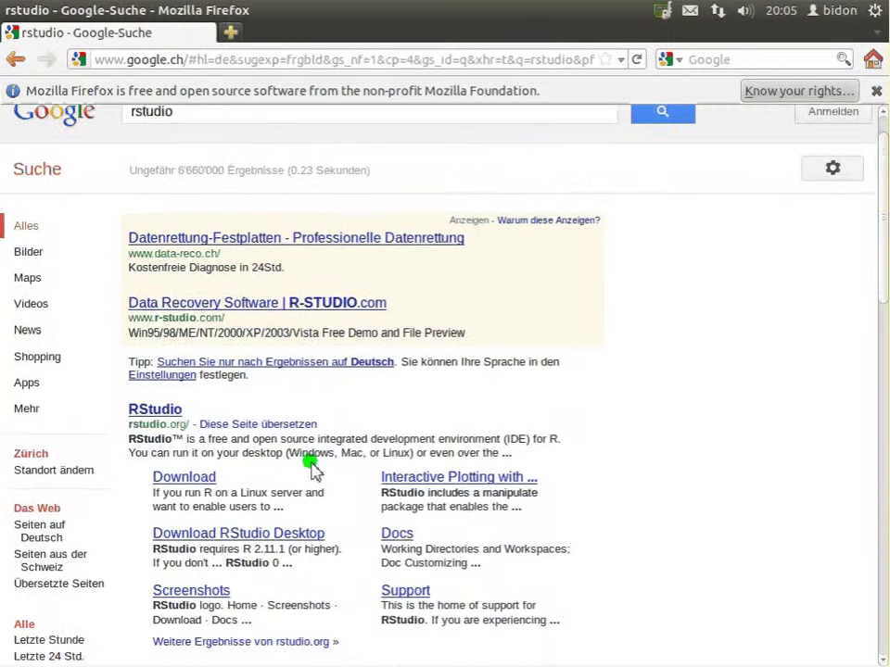
Open the rstudio.org result and go to the RStudio Desktop download page.
{"action": "left_click", "coordinate": [160, 410]}
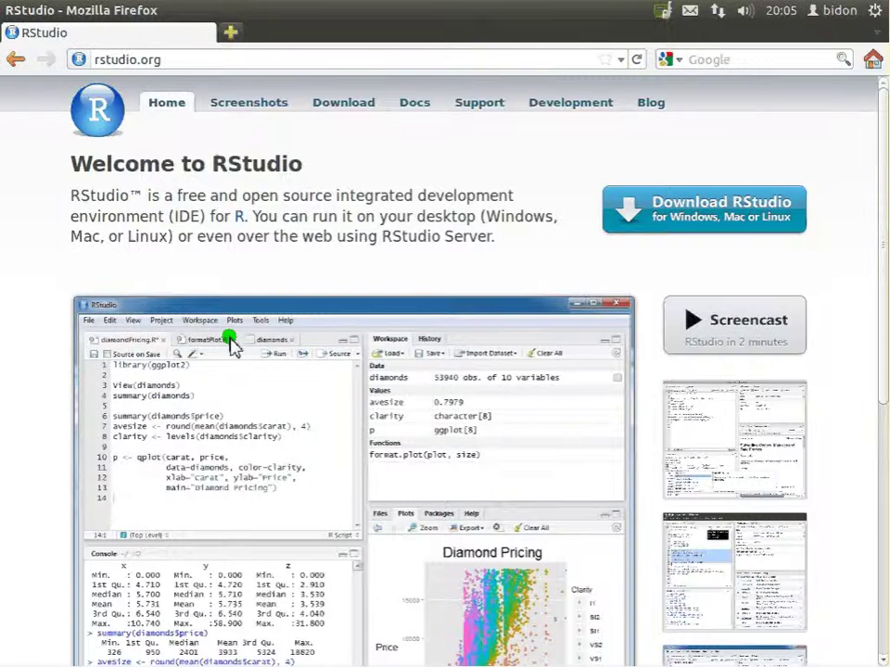
{"action": "scroll", "coordinate": [229, 339], "scroll_direction": "down", "scroll_amount": 5}
{"action": "scroll", "coordinate": [229, 339], "scroll_direction": "up", "scroll_amount": 5}
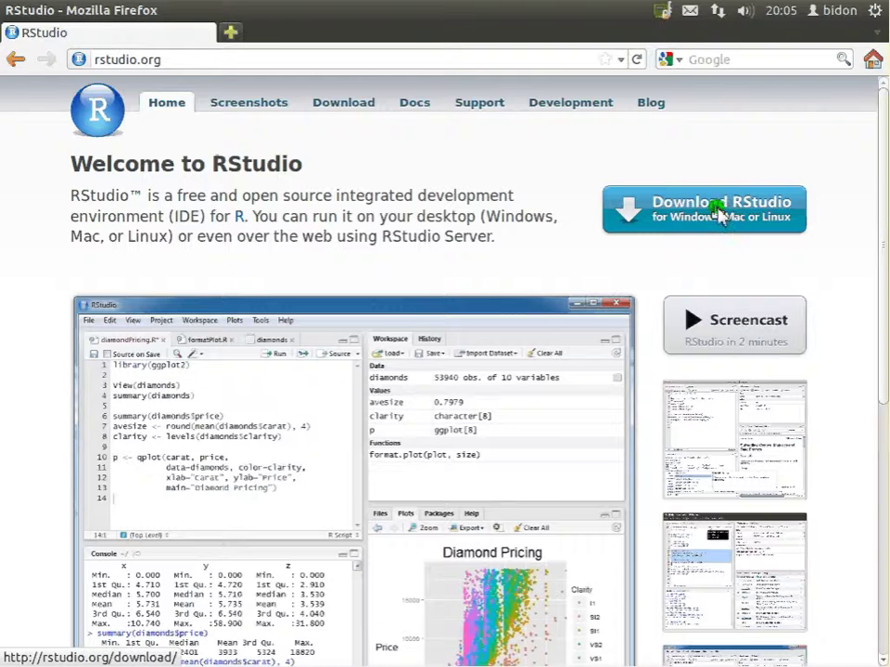
{"action": "left_click", "coordinate": [719, 212]}
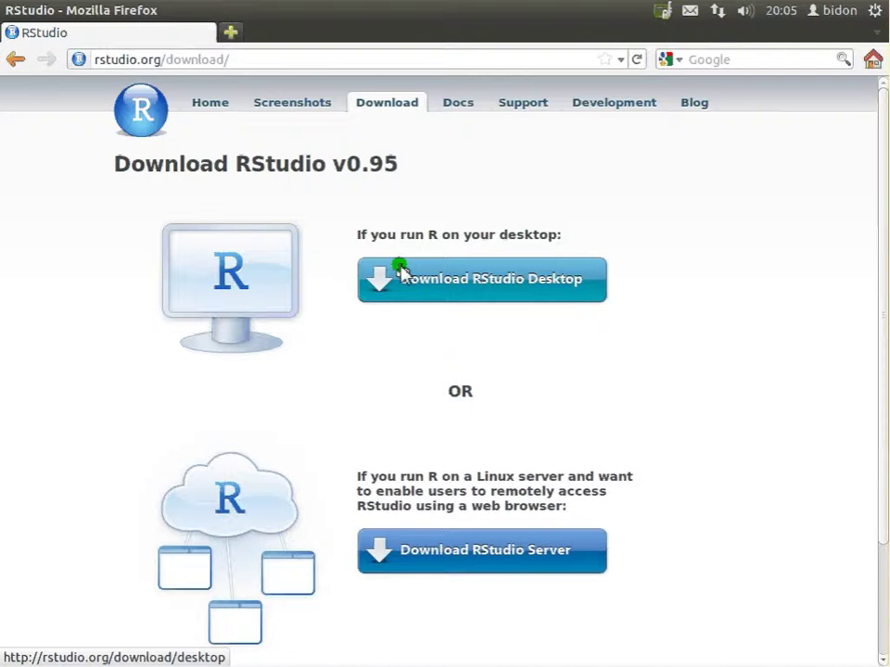
{"action": "left_click", "coordinate": [518, 288]}
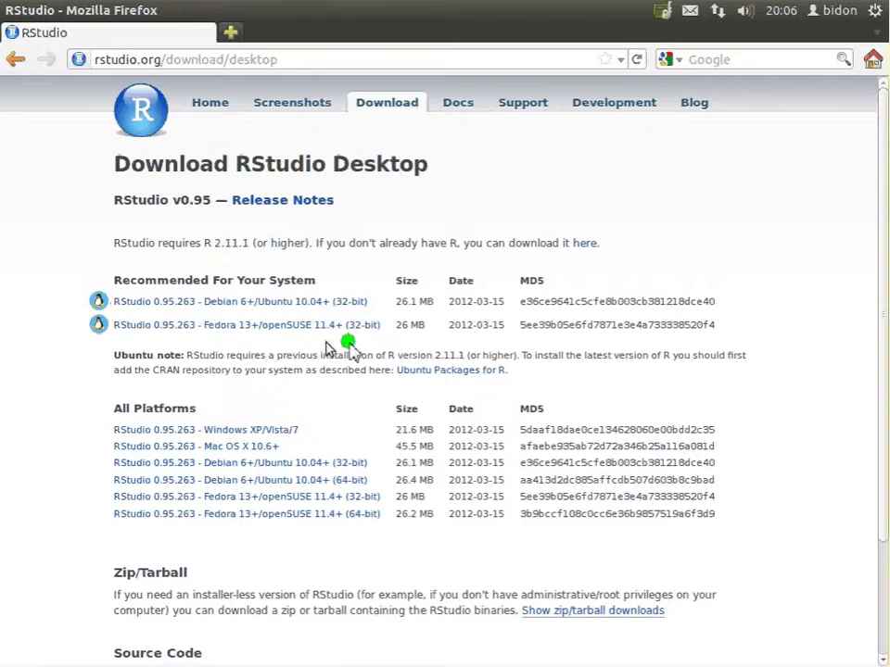
Download the recommended RStudio 0.95.263 package for Debian 6+/Ubuntu 10.04+ (32-bit), choosing to open it with Logithèque Ubuntu.
{"action": "scroll", "coordinate": [349, 362], "scroll_direction": "up", "scroll_amount": 6}
{"action": "scroll", "coordinate": [336, 488], "scroll_direction": "up", "scroll_amount": 1}
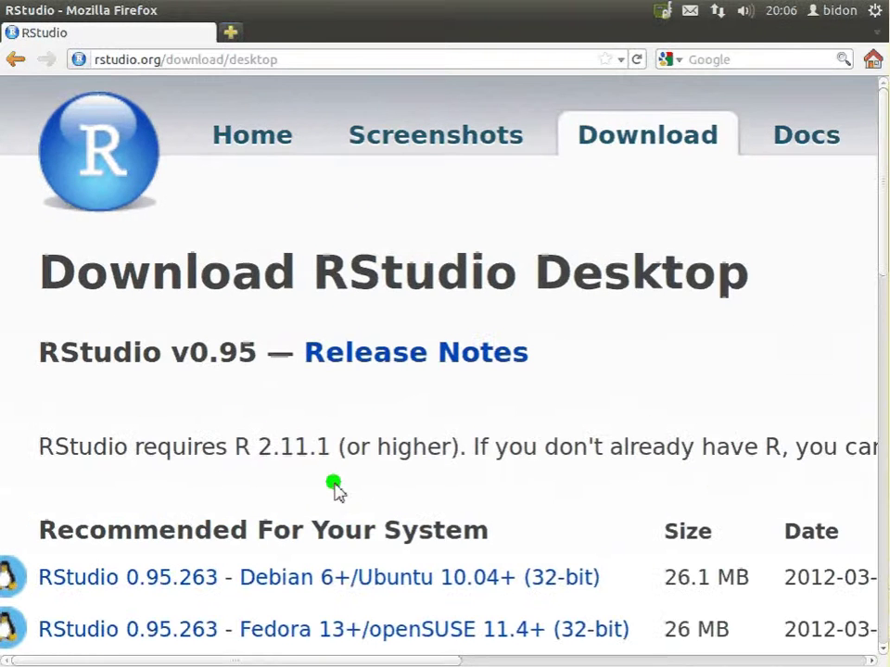
{"action": "scroll", "coordinate": [336, 488], "scroll_direction": "down", "scroll_amount": 4}
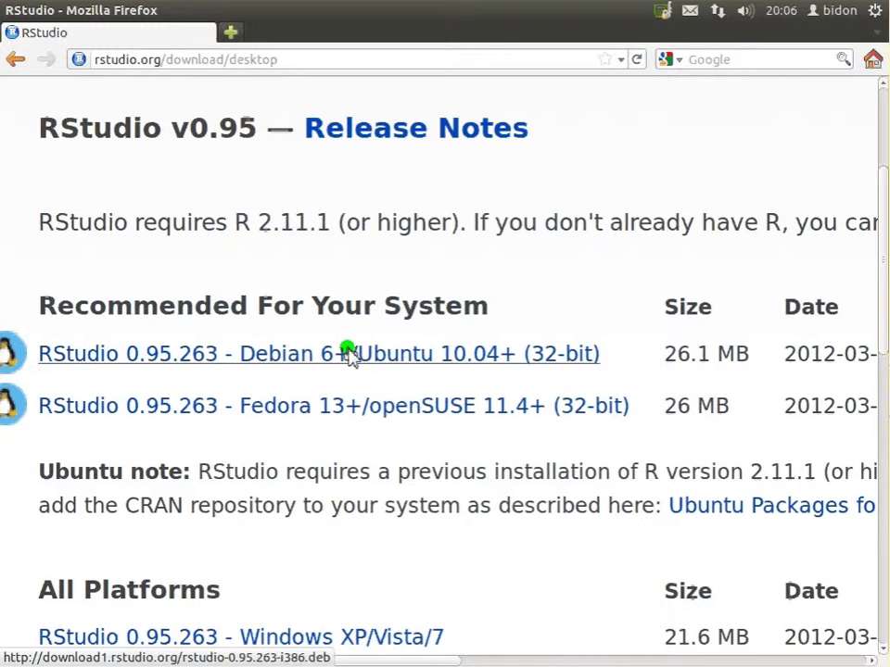
{"action": "left_click", "coordinate": [172, 360]}
{"action": "key", "text": "ctrl+minus"}
{"action": "key", "text": "ctrl+minus"}
{"action": "key", "text": "ctrl+minus"}
{"action": "key", "text": "ctrl+minus"}
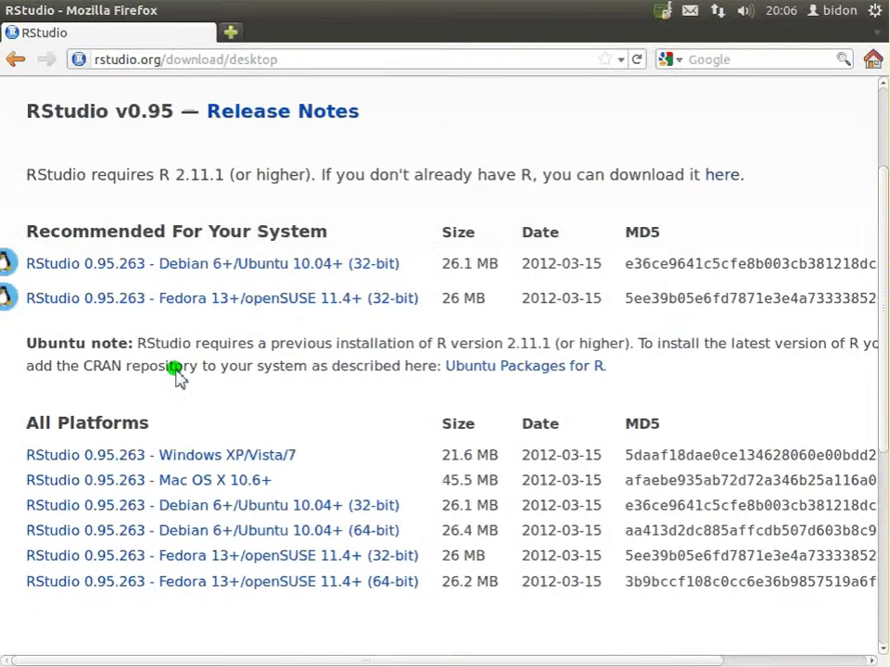
{"action": "left_click", "coordinate": [176, 265]}
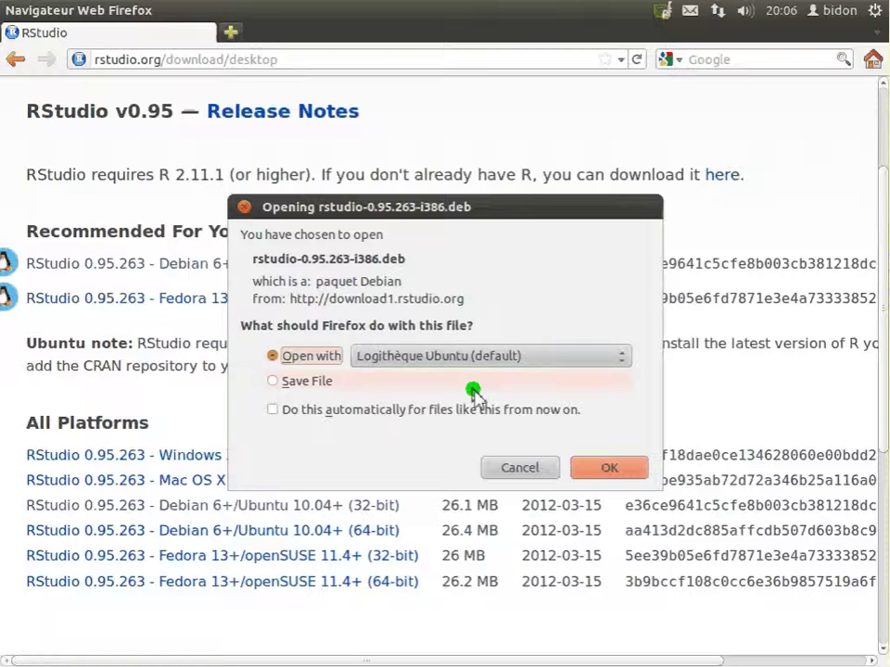
{"action": "left_click", "coordinate": [607, 465]}
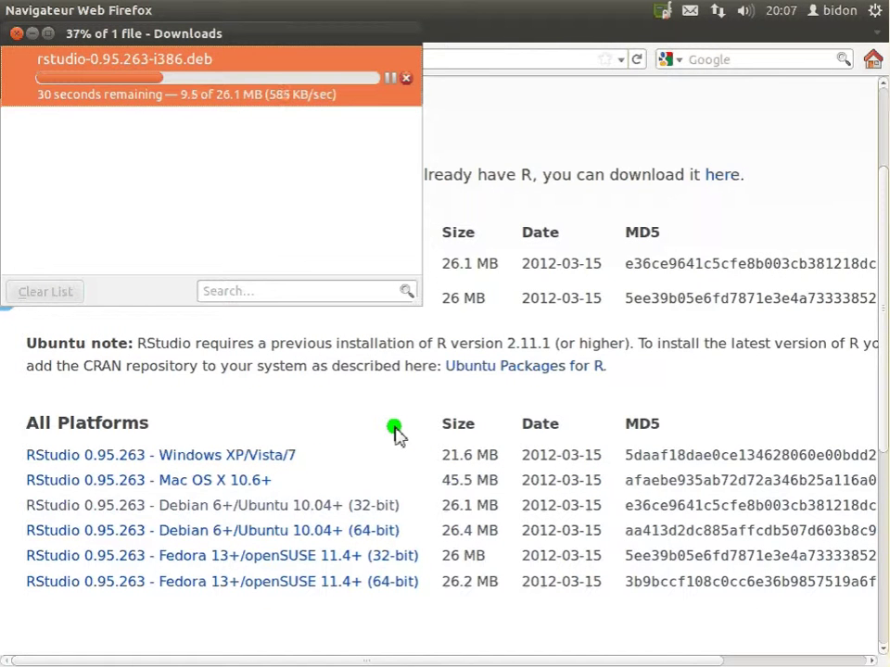
Minimize the terminal and open the downloaded rstudio-0.95.263-i386.deb from the Firefox downloads list in Logithèque Ubuntu.
{"action": "key", "text": "alt+Tab"}
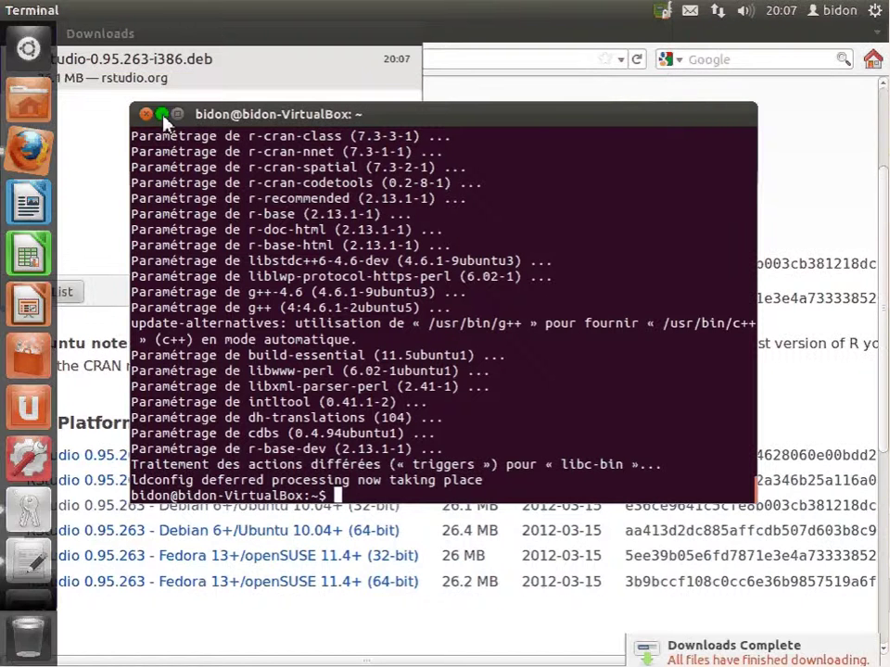
{"action": "left_click", "coordinate": [163, 115]}
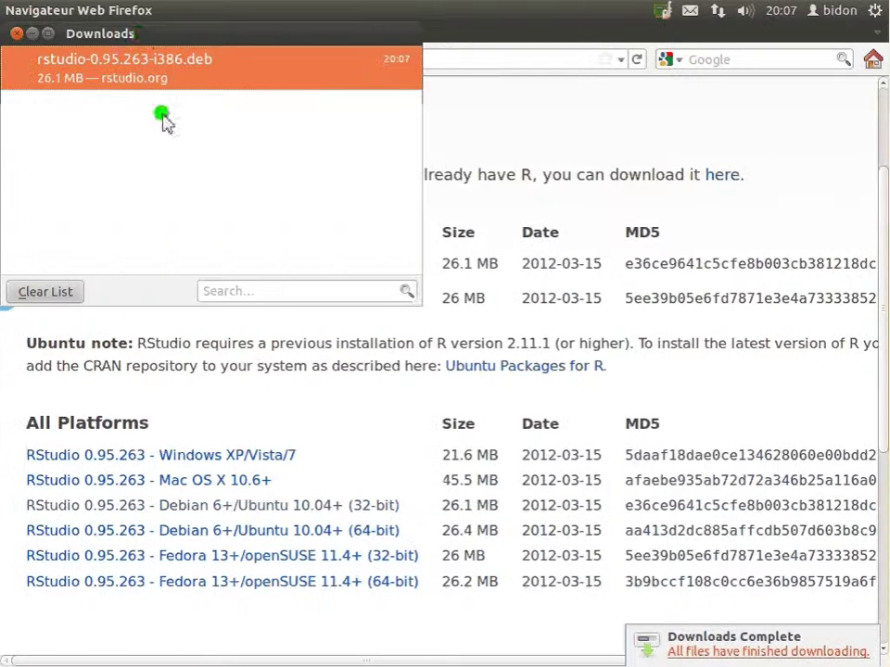
{"action": "left_click_drag", "start_coordinate": [135, 34], "coordinate": [229, 139]}
{"action": "left_click", "coordinate": [215, 159]}
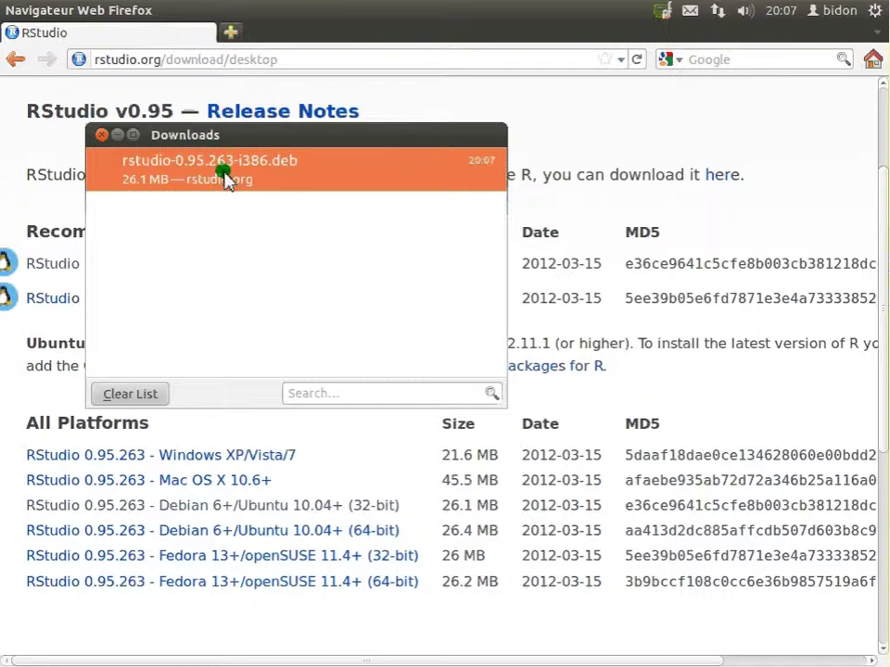
{"action": "right_click", "coordinate": [224, 176]}
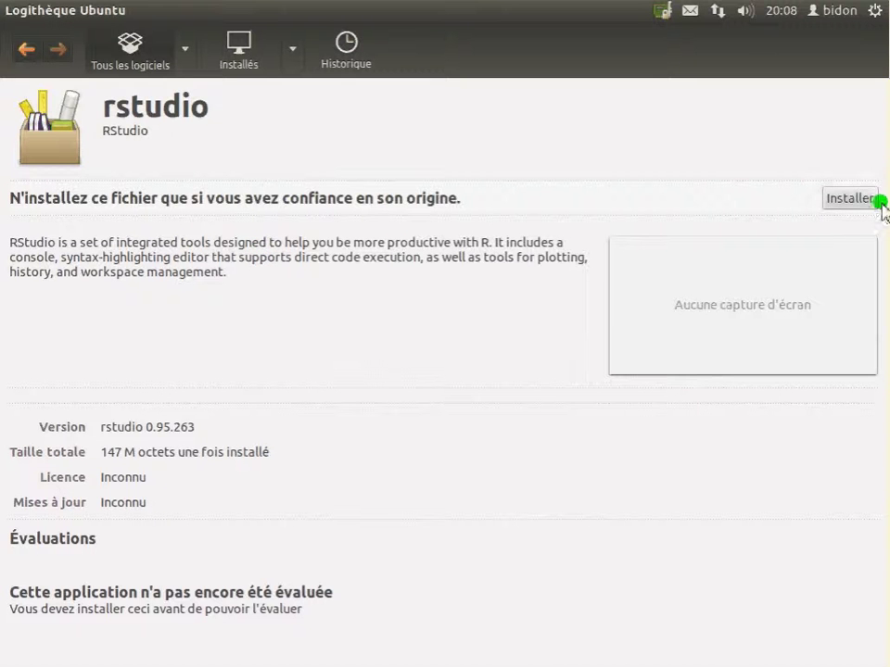
Install the rstudio package and authenticate with the account password.
{"action": "left_click", "coordinate": [845, 206]}
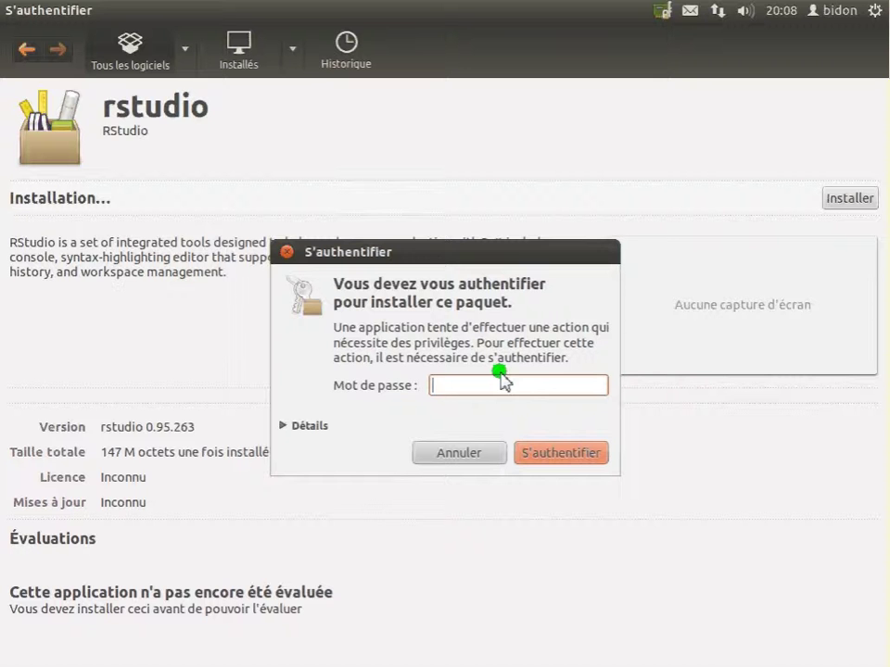
{"action": "type", "text": "•••••••"}
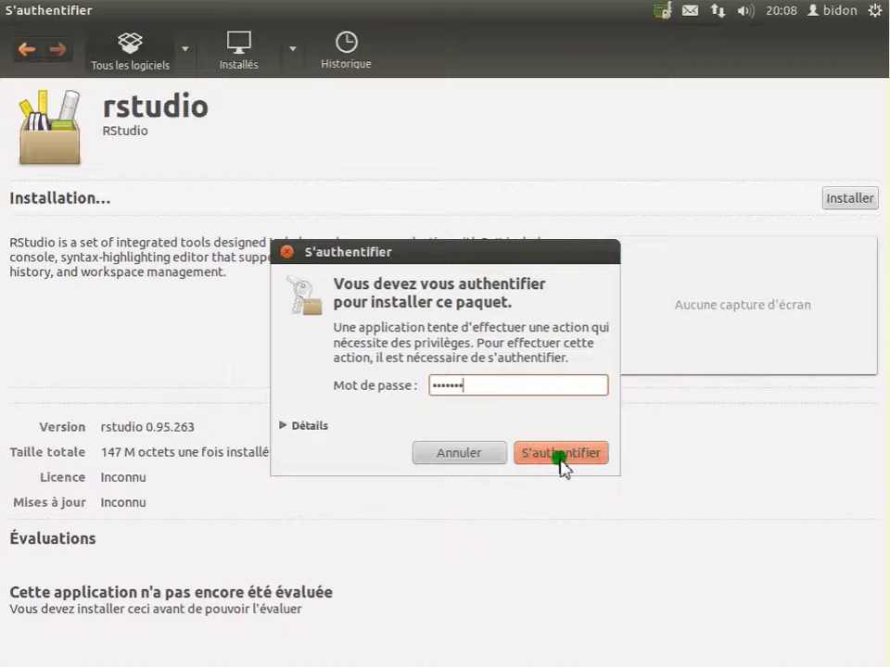
{"action": "left_click", "coordinate": [560, 456]}
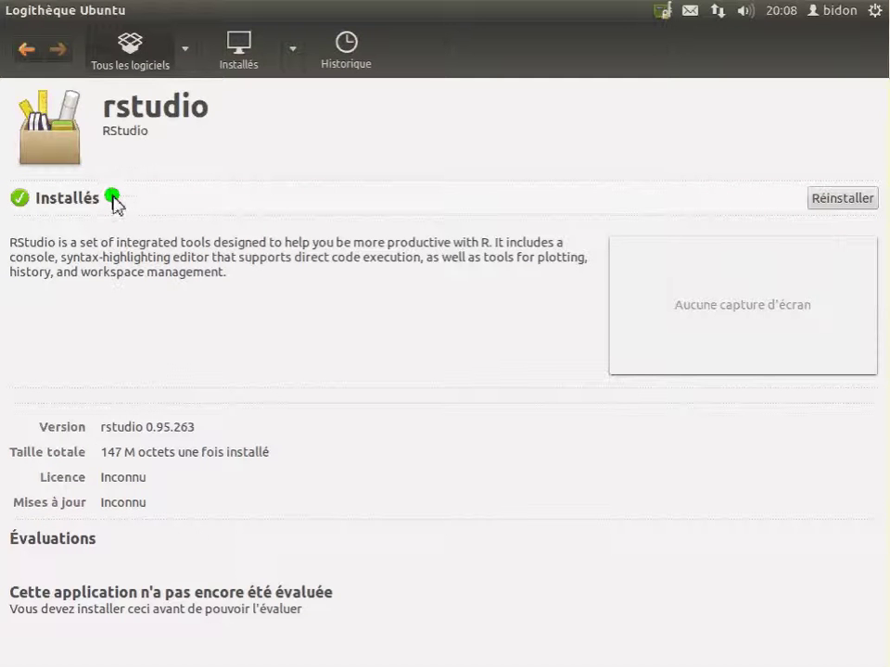
Search the Dash for "rs" and launch RStudio.
{"action": "key", "text": "super"}
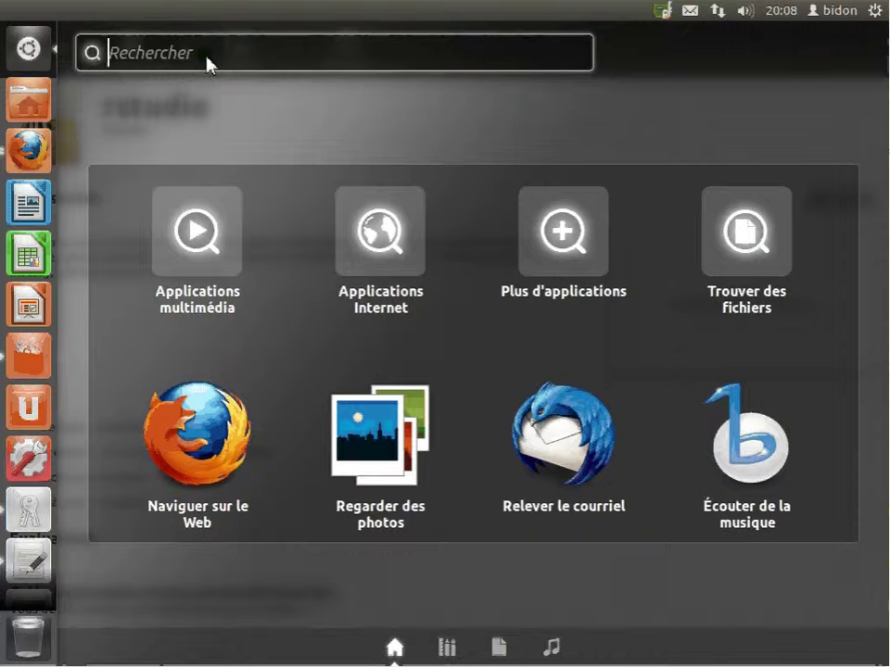
{"action": "type", "text": "rs"}
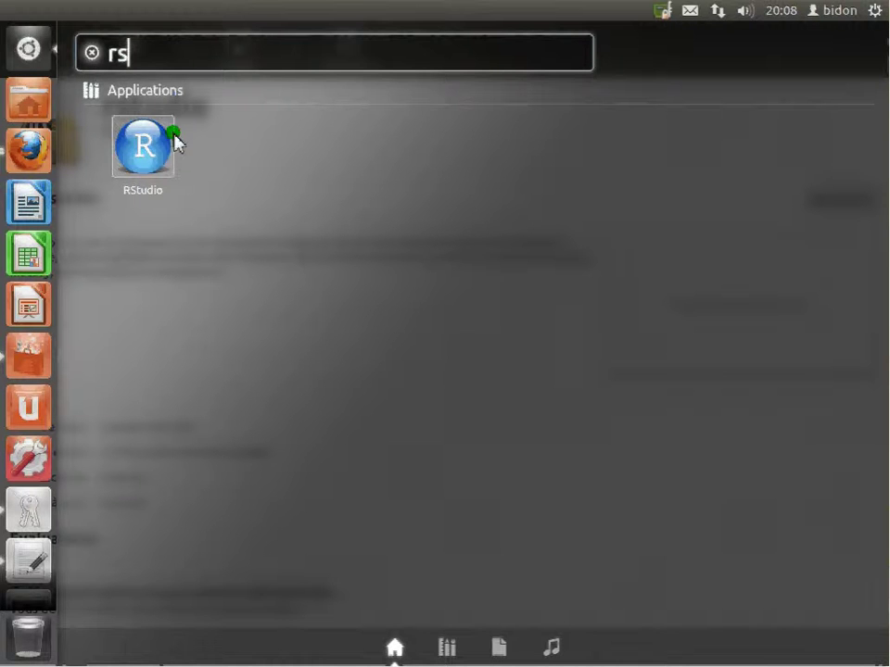
{"action": "left_click", "coordinate": [168, 138]}
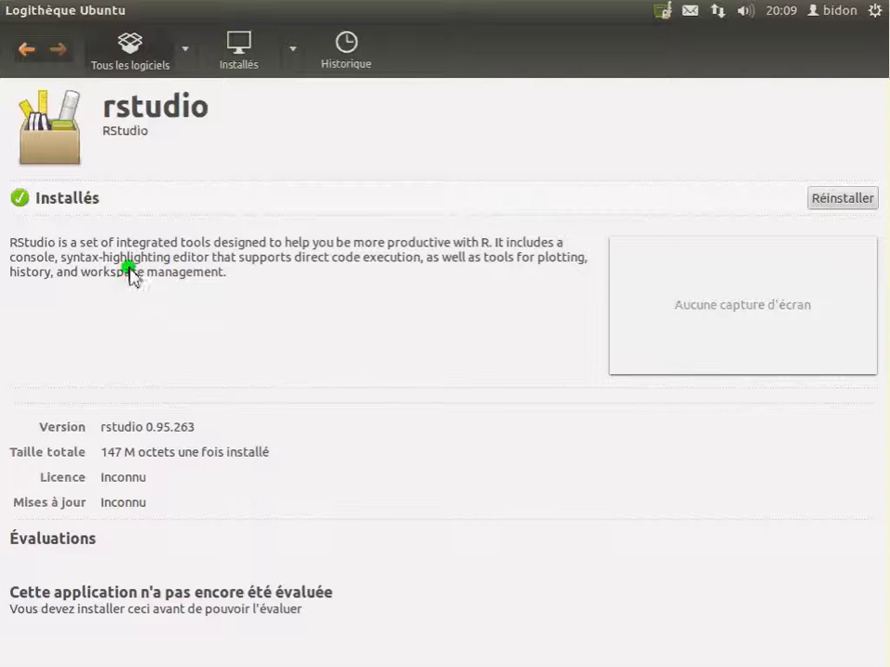
{"action": "key", "text": "alt+Tab"}
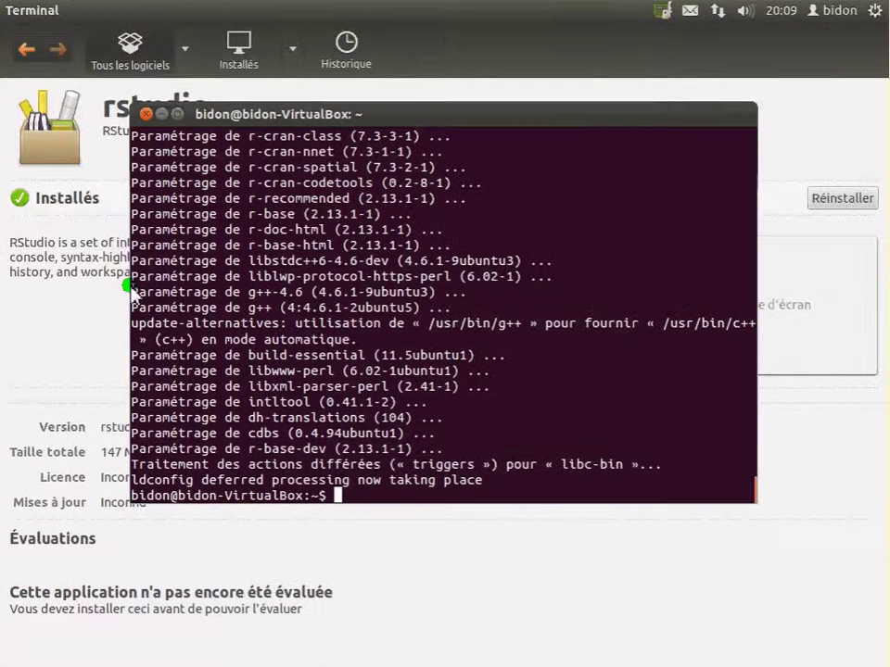
{"action": "key", "text": "alt+Tab"}
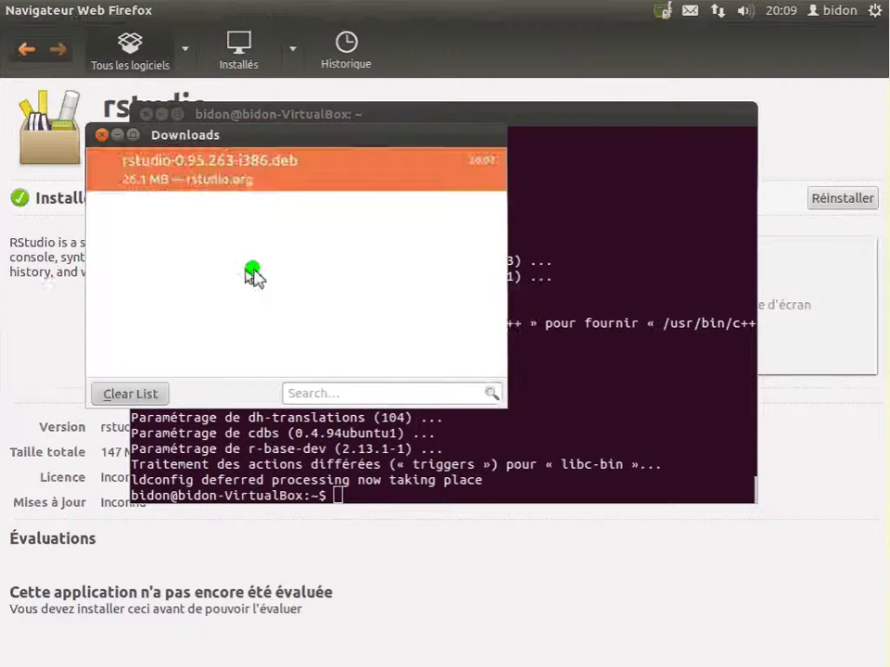
{"action": "key", "text": "alt+Tab"}
{"action": "key", "text": "alt+Tab"}
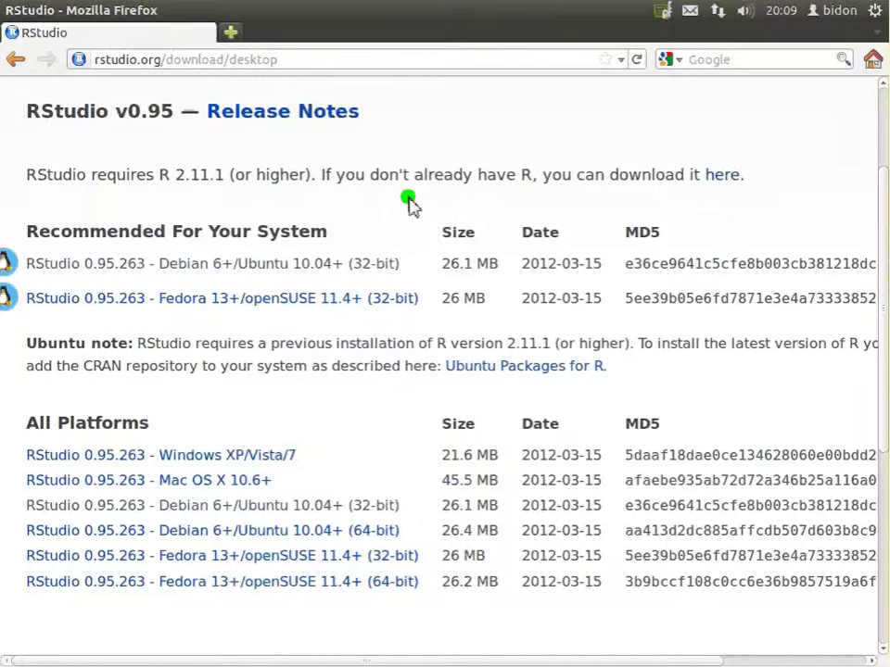
{"action": "key", "text": "alt"}
{"action": "key", "text": "ctrl+l"}
{"action": "type", "text": "goog"}
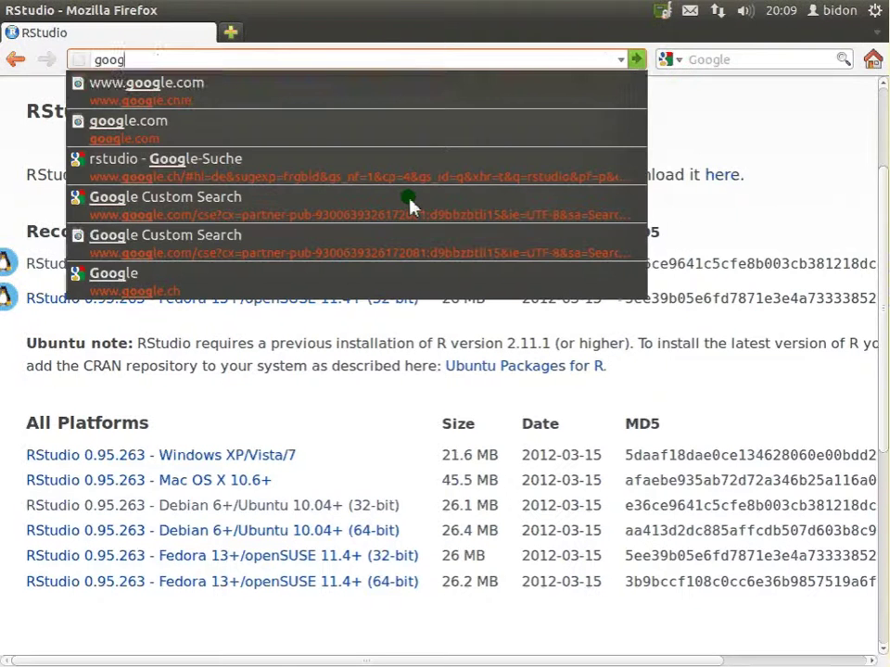
{"action": "key", "text": "Down"}
{"action": "key", "text": "Return"}
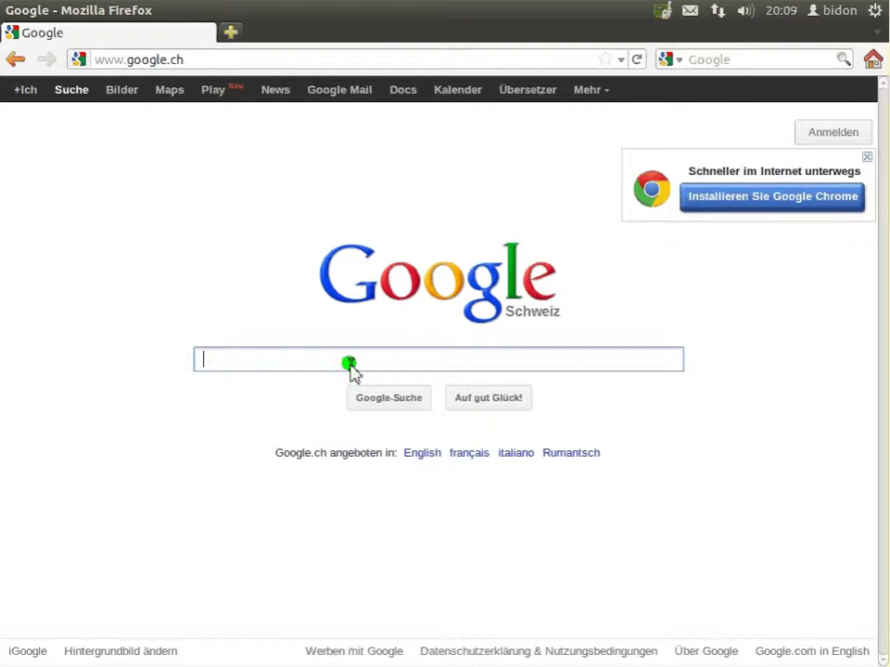
Search Google for "rqda" and open the "Welcome to RQDA Project" result.
{"action": "type", "text": "rqda"}
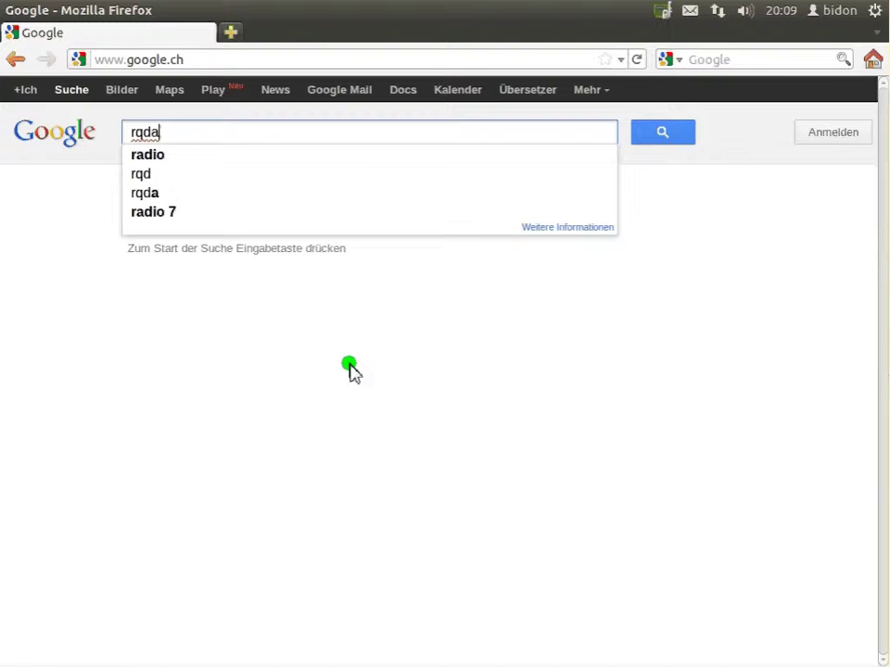
{"action": "key", "text": "Return"}
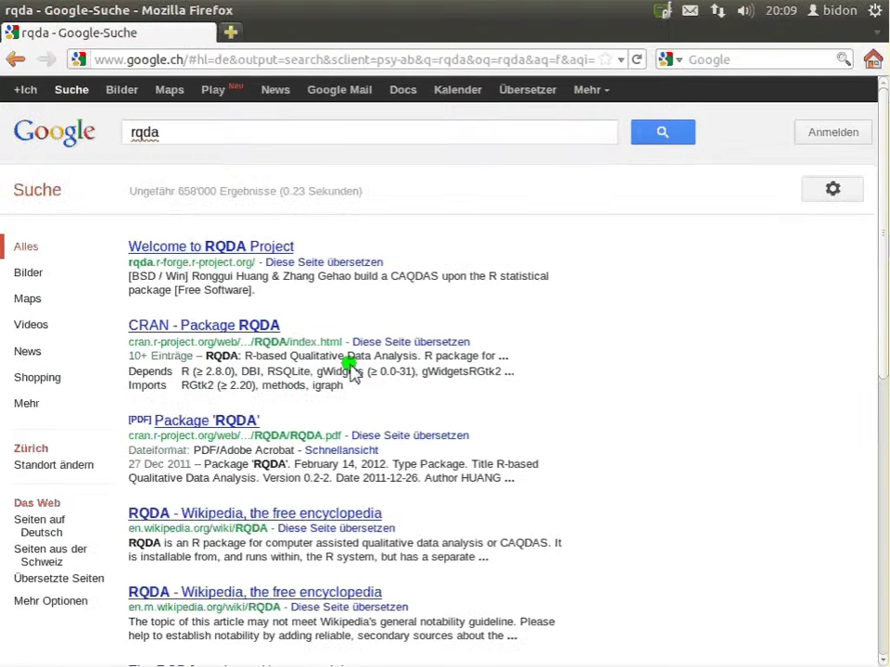
{"action": "left_click", "coordinate": [207, 248]}
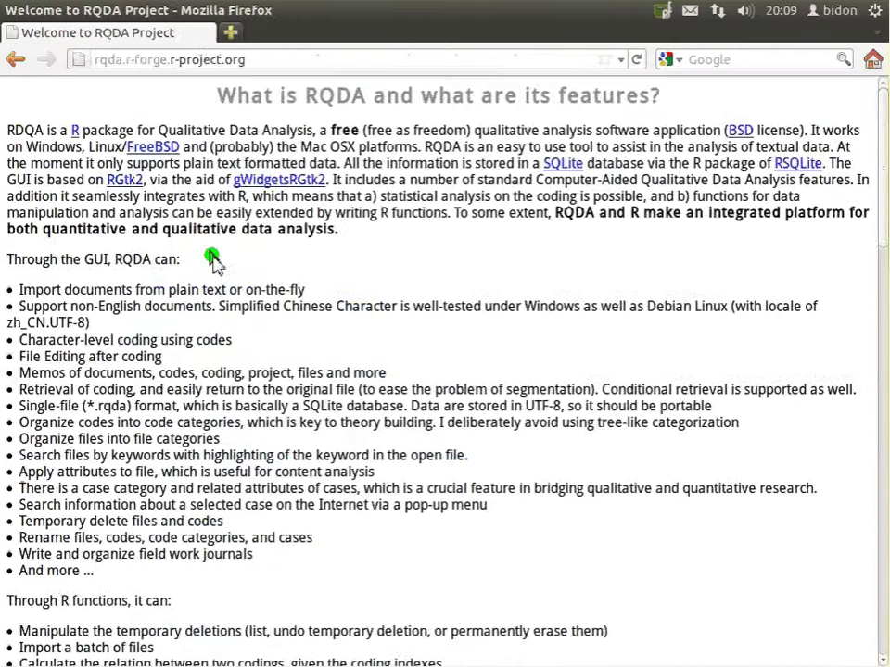
Copy the command "sudo apt-get install libgtk2.0-dev" from step one of the RQDA page's Installation section.
{"action": "scroll", "coordinate": [227, 300], "scroll_direction": "down", "scroll_amount": 4}
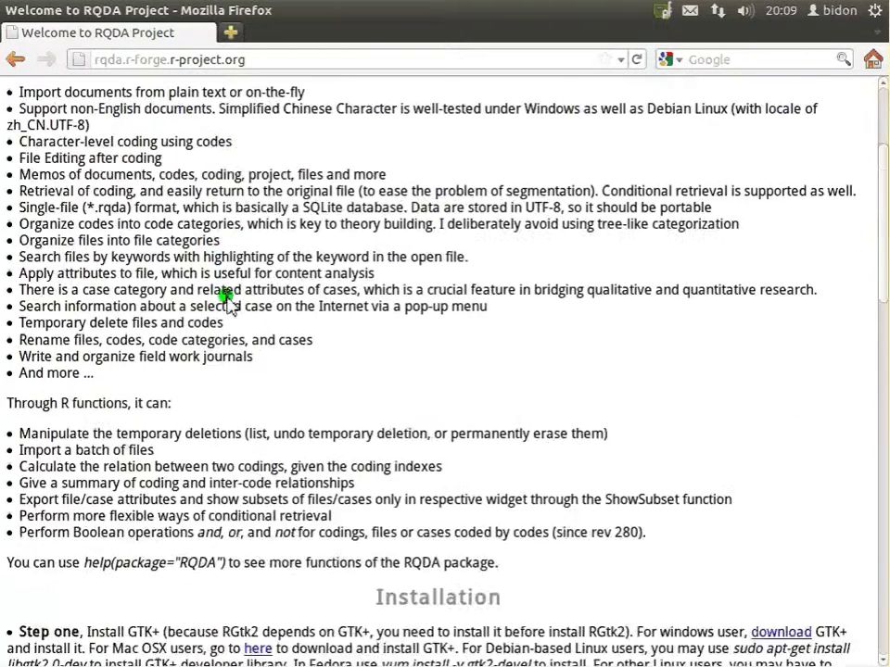
{"action": "scroll", "coordinate": [232, 306], "scroll_direction": "up", "scroll_amount": 4}
{"action": "scroll", "coordinate": [243, 297], "scroll_direction": "down", "scroll_amount": 7}
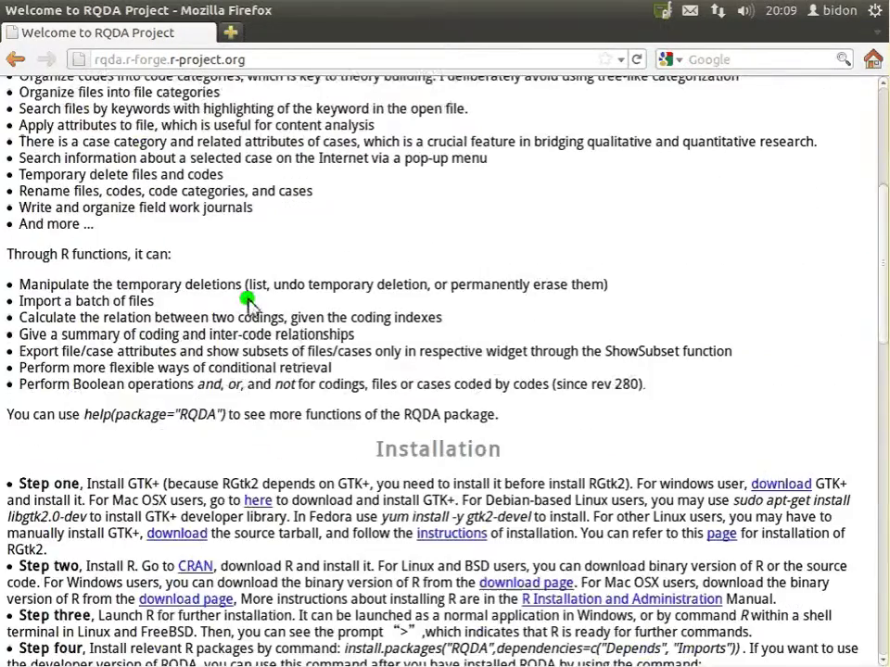
{"action": "scroll", "coordinate": [289, 306], "scroll_direction": "down", "scroll_amount": 4}
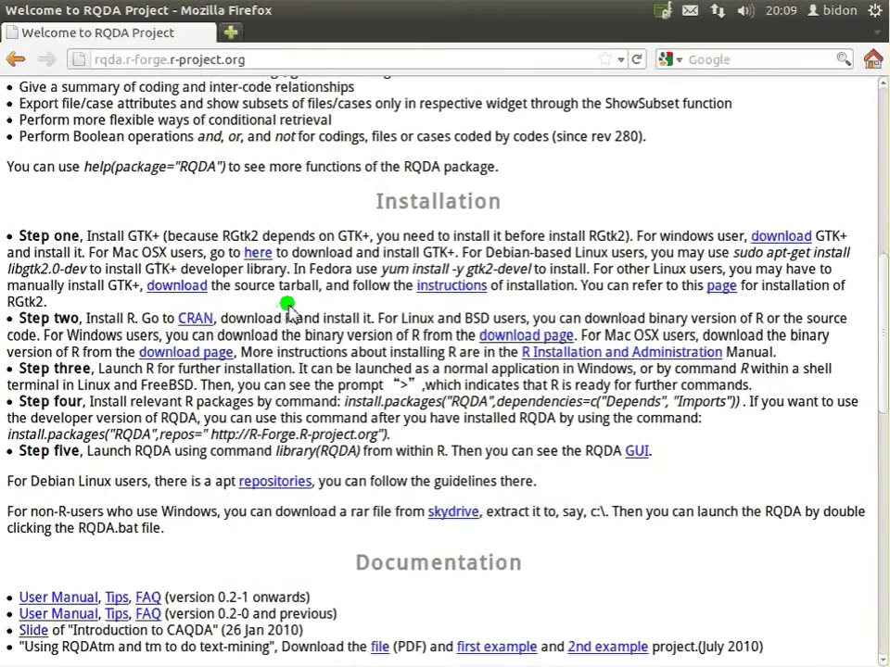
{"action": "scroll", "coordinate": [254, 303], "scroll_direction": "down", "scroll_amount": 7}
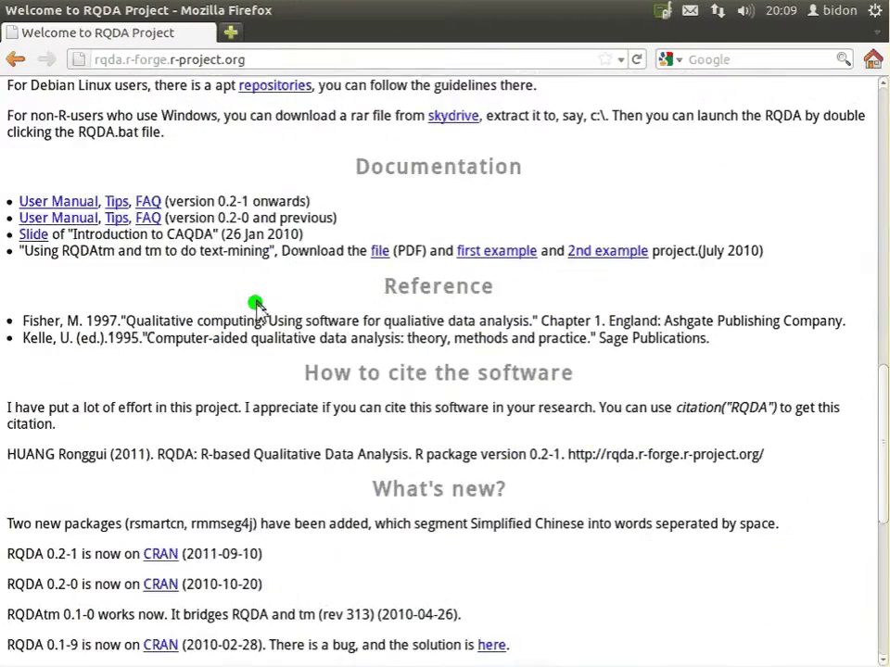
{"action": "scroll", "coordinate": [257, 318], "scroll_direction": "up", "scroll_amount": 3}
{"action": "scroll", "coordinate": [256, 316], "scroll_direction": "up", "scroll_amount": 3}
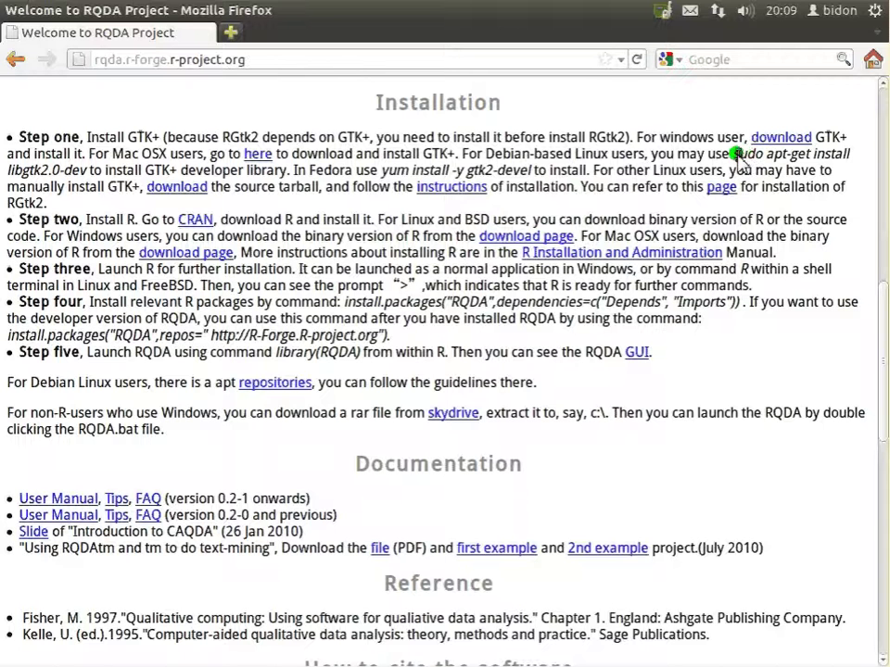
{"action": "mouse_move", "coordinate": [732, 154]}
{"action": "left_mouse_down"}
{"action": "mouse_move", "coordinate": [779, 151]}
{"action": "mouse_move", "coordinate": [123, 195]}
{"action": "mouse_move", "coordinate": [89, 172]}
{"action": "mouse_move", "coordinate": [85, 186]}
{"action": "mouse_move", "coordinate": [91, 178]}
{"action": "mouse_move", "coordinate": [80, 168]}
{"action": "mouse_move", "coordinate": [89, 179]}
{"action": "mouse_move", "coordinate": [62, 197]}
{"action": "mouse_move", "coordinate": [39, 192]}
{"action": "mouse_move", "coordinate": [51, 148]}
{"action": "mouse_move", "coordinate": [41, 178]}
{"action": "left_mouse_up"}
{"action": "key", "text": "ctrl+c"}
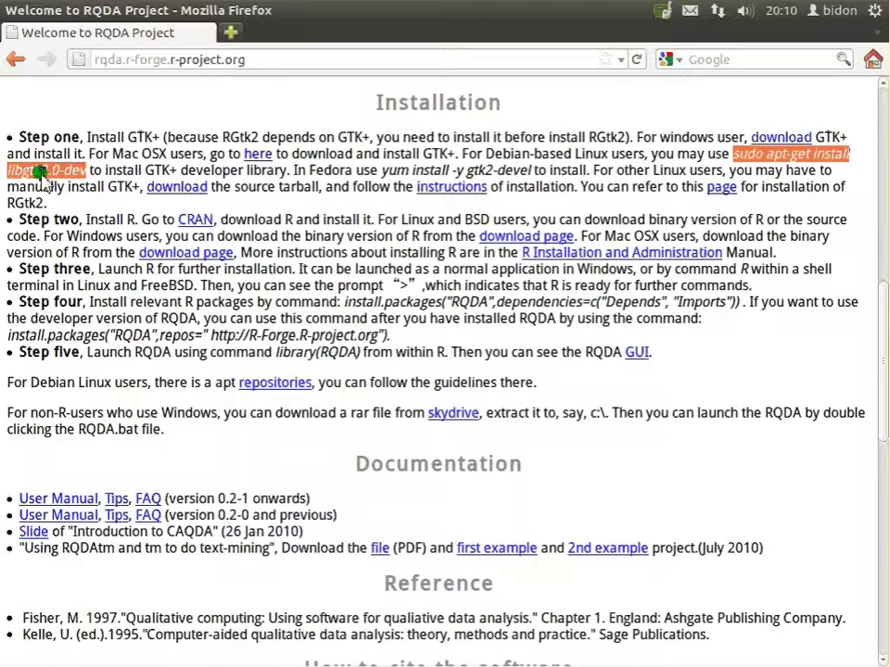
{"action": "right_click", "coordinate": [41, 175]}
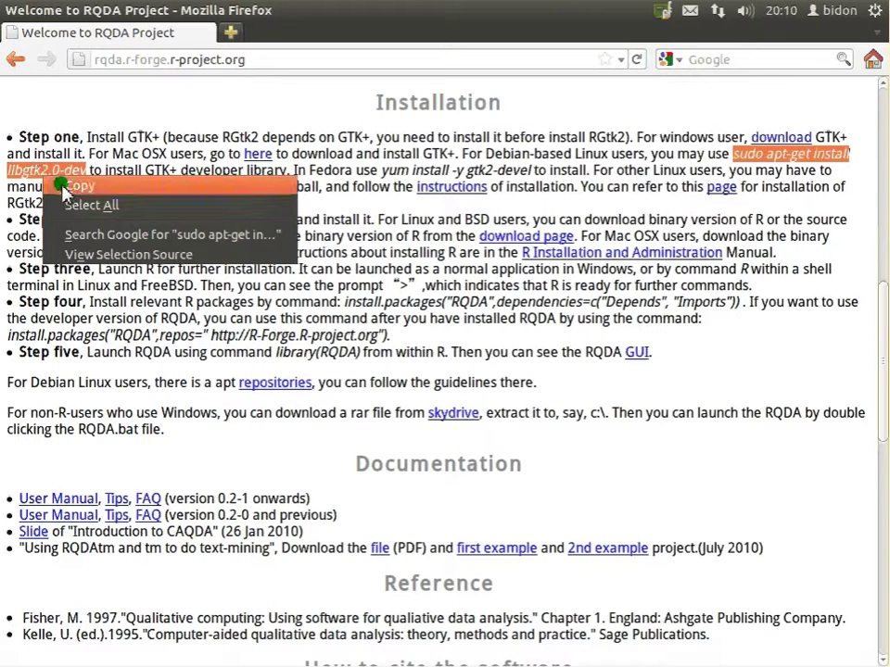
{"action": "left_click", "coordinate": [44, 185]}
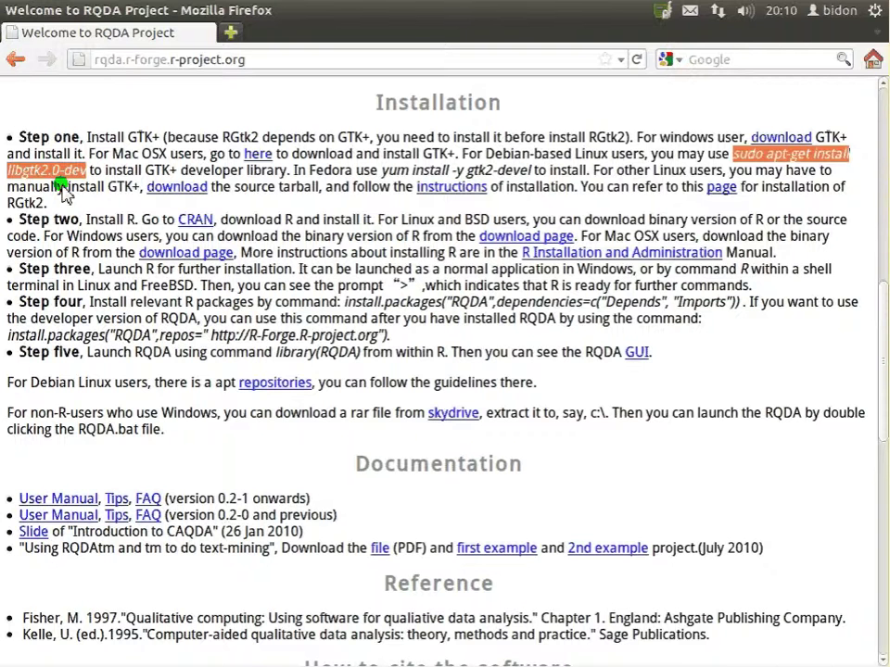
Search the Dash for the terminal and open a new terminal window.
{"action": "key", "text": "super"}
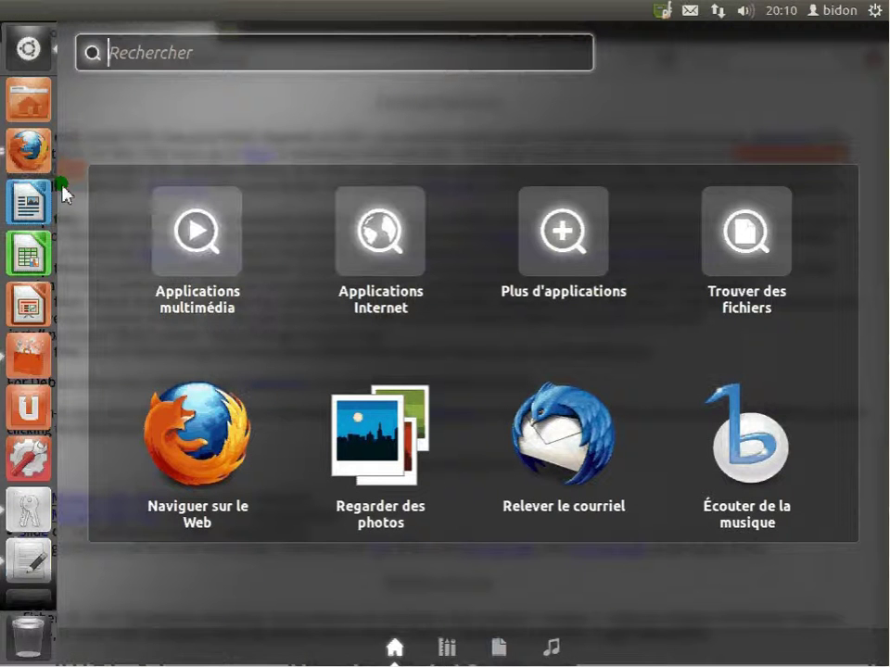
{"action": "type", "text": "termibn"}
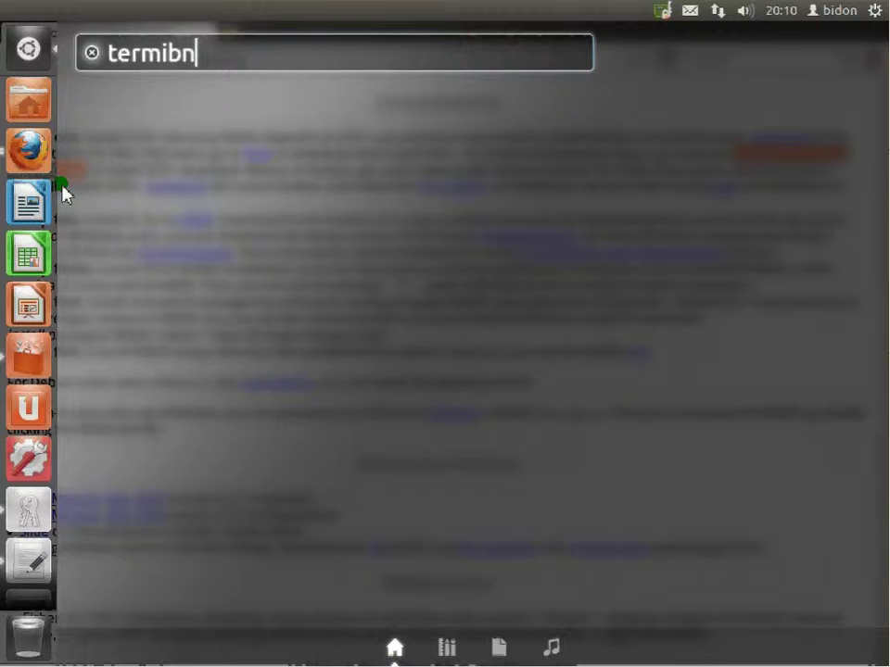
{"action": "key", "text": "BackSpace"}
{"action": "key", "text": "BackSpace"}
{"action": "left_click", "coordinate": [167, 172]}
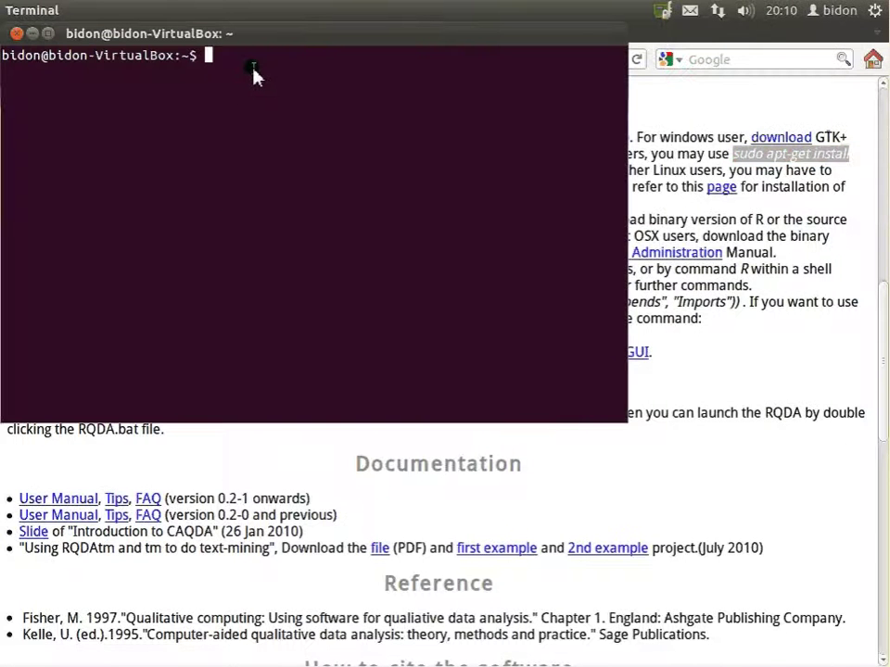
Paste and run "sudo apt-get install libgtk2.0-dev", enter the sudo password, and accept the installation with "o".
{"action": "right_click", "coordinate": [255, 74]}
{"action": "left_click", "coordinate": [274, 166]}
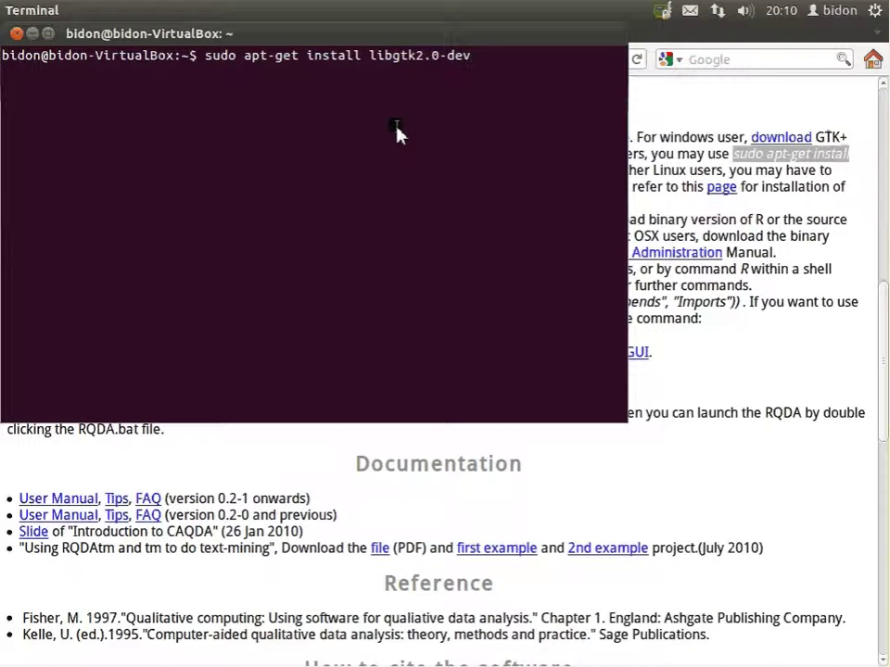
{"action": "key", "text": "Return"}
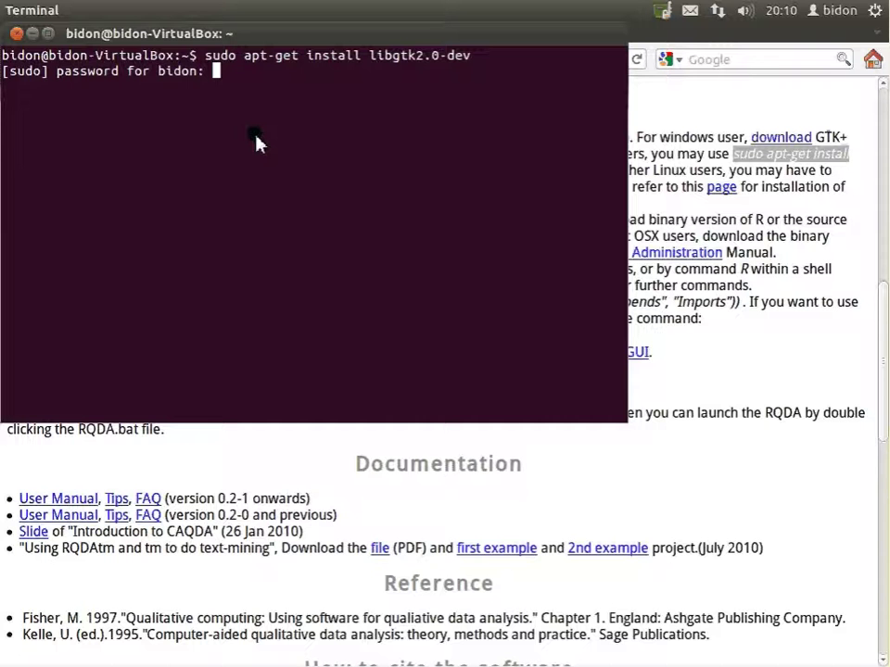
{"action": "key", "text": "Return"}
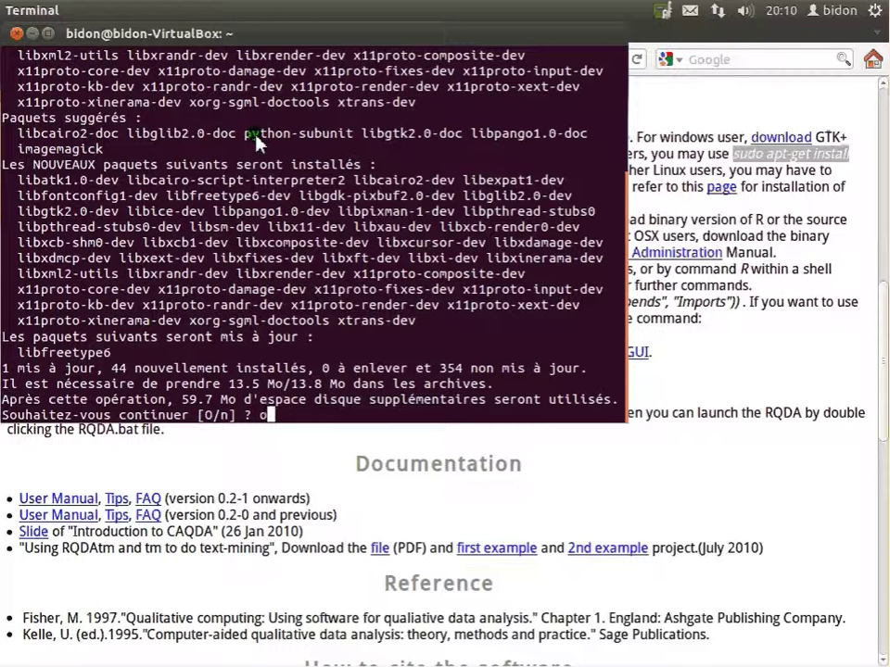
{"action": "type", "text": "o"}
{"action": "key", "text": "Return"}
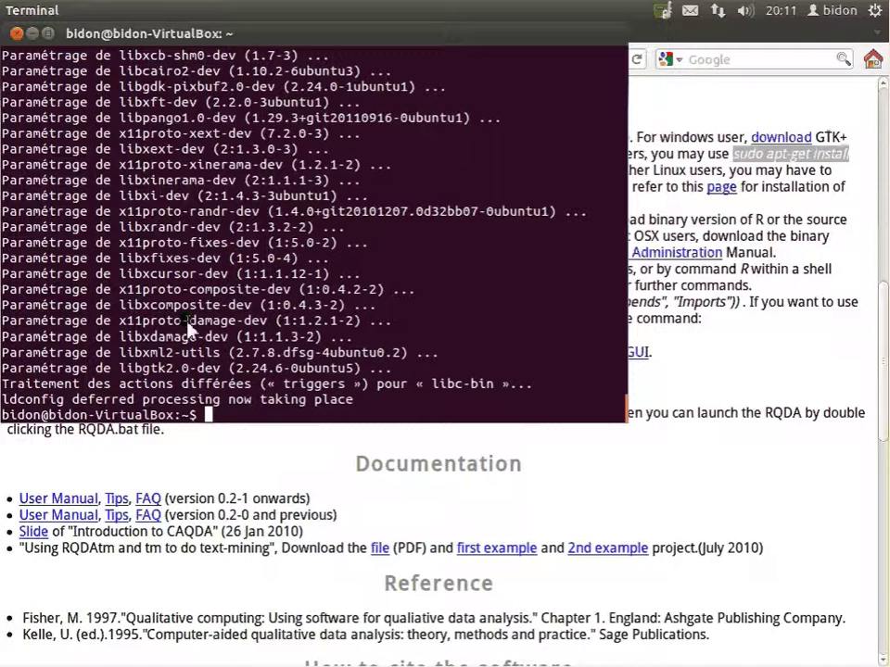
Search the Dash for "rs" to launch RStudio, and evaluate 3+3 in the R console.
{"action": "key", "text": "ctrl+super+d"}
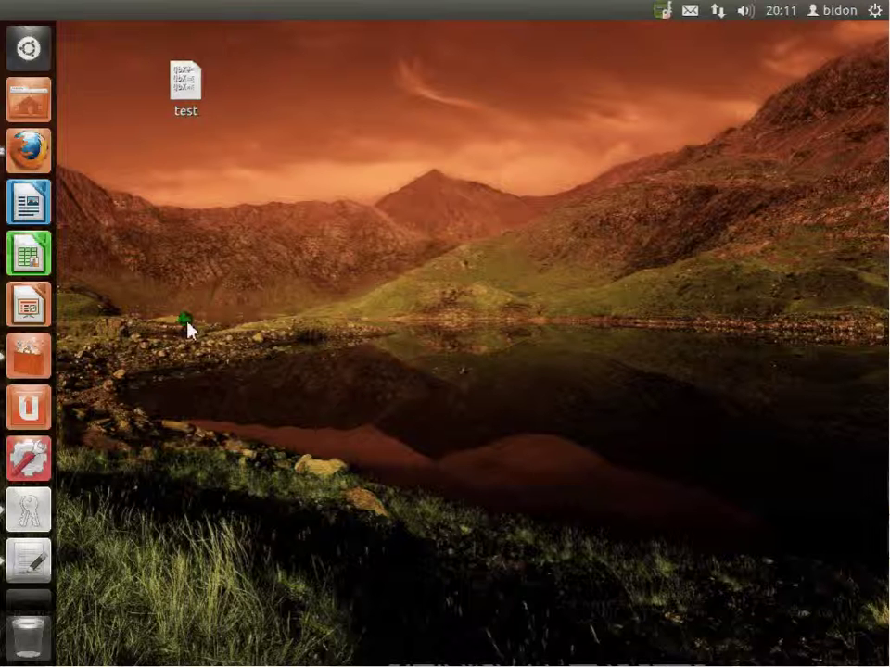
{"action": "left_click", "coordinate": [47, 49]}
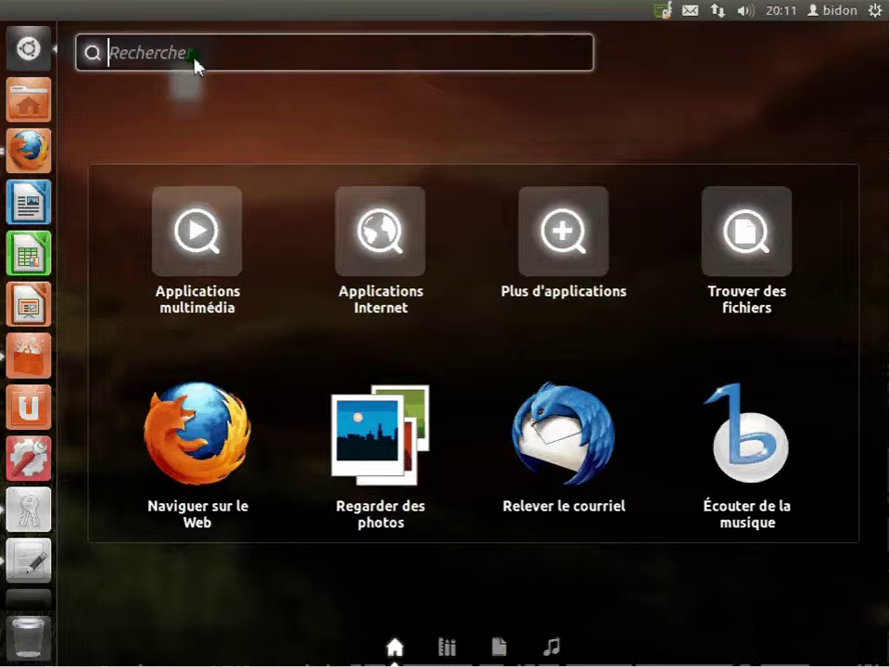
{"action": "type", "text": "rs"}
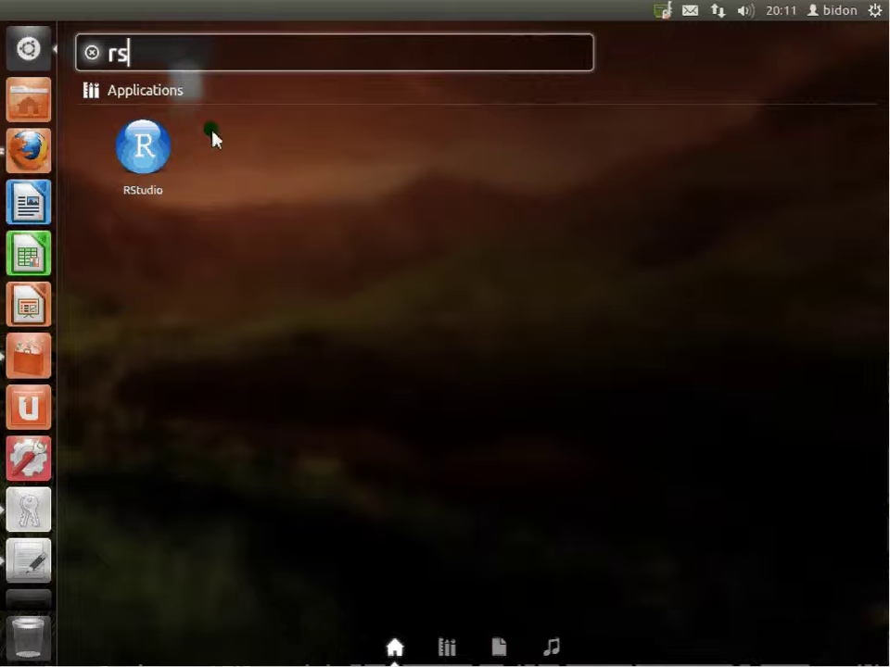
{"action": "left_click", "coordinate": [145, 147]}
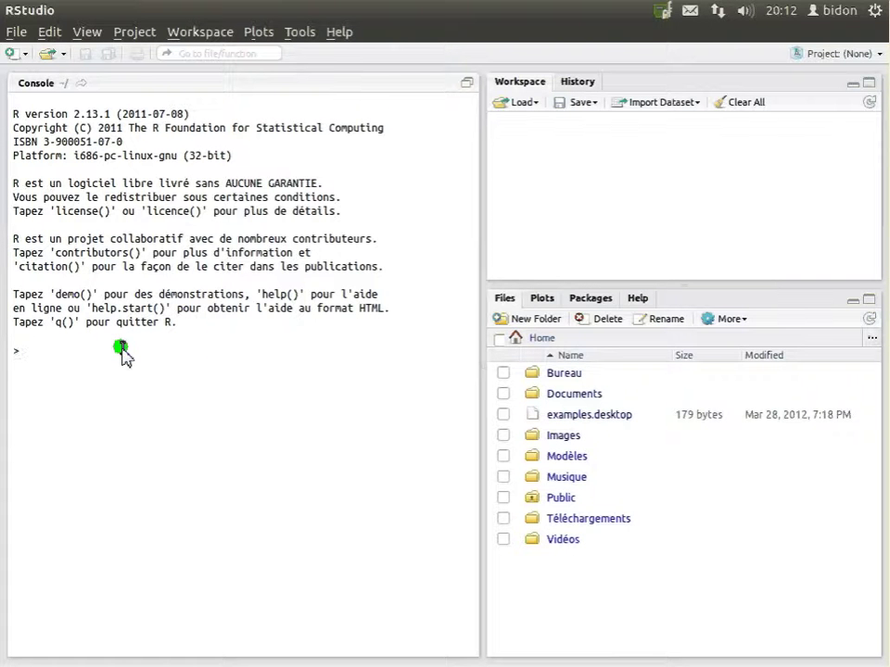
{"action": "type", "text": "+3+3"}
{"action": "key", "text": "Return"}
Start a package installation from the installed packages list and accept creating a personal library for the packages.
{"action": "left_click", "coordinate": [544, 298]}
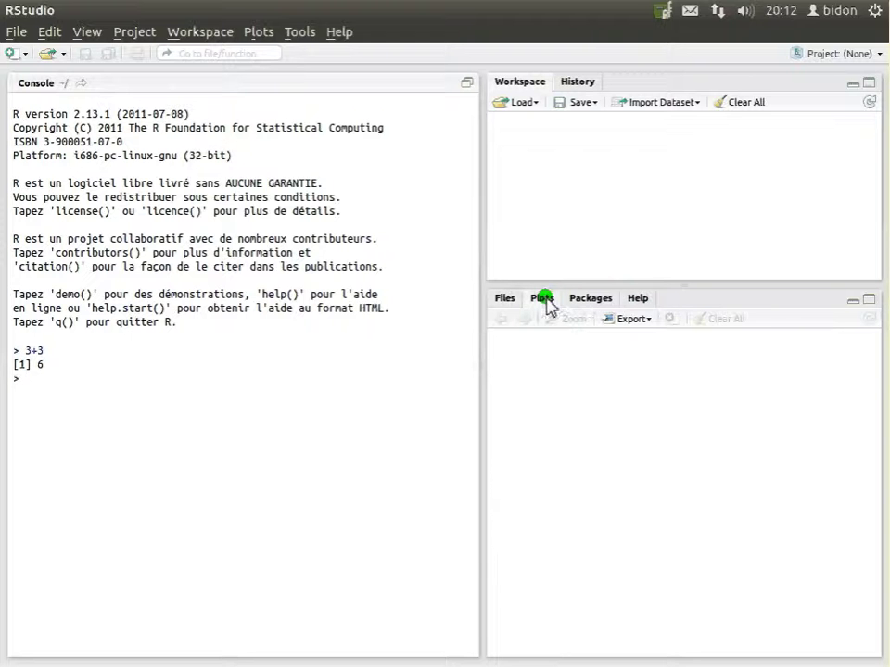
{"action": "left_click", "coordinate": [588, 300]}
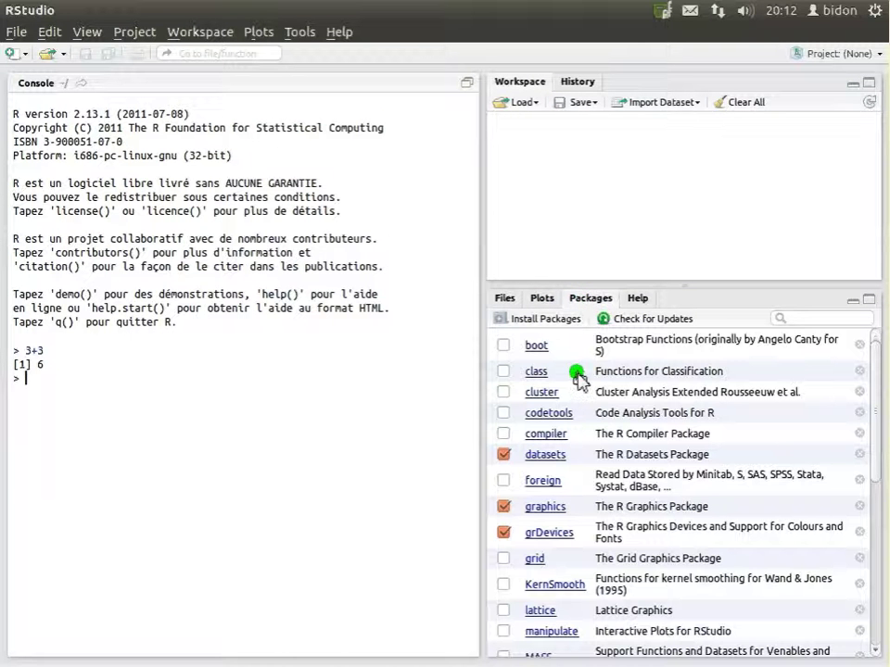
{"action": "left_click", "coordinate": [562, 319]}
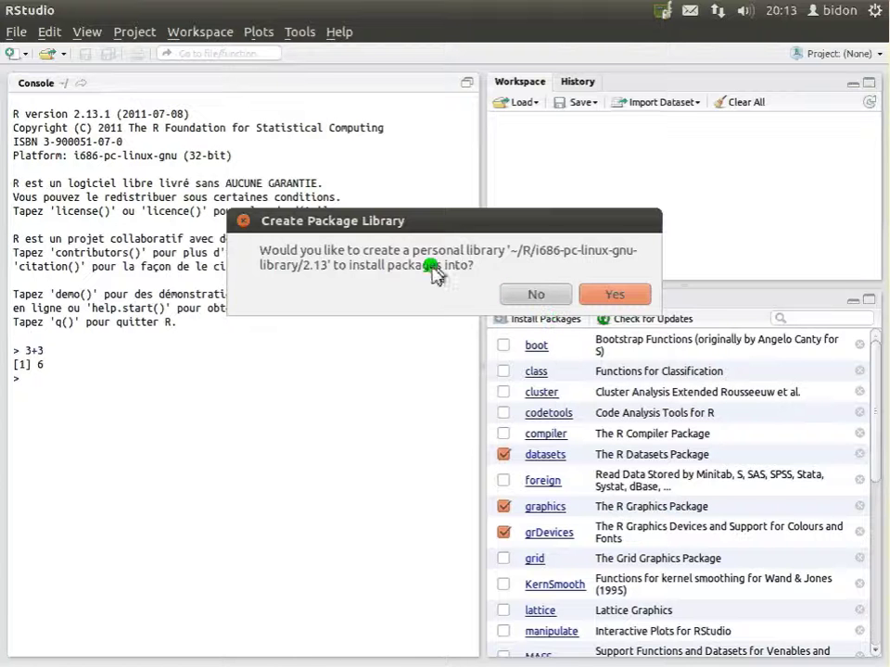
{"action": "left_click", "coordinate": [607, 295]}
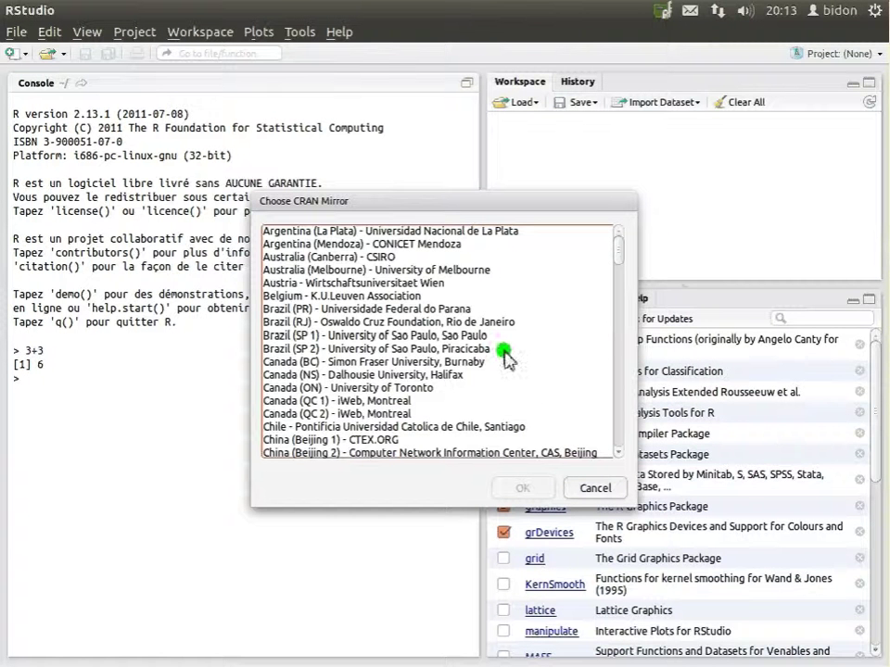
Look through the CRAN mirror list for the Swiss ETH Zuerich mirror and the French Toulouse and Lyon mirrors.
{"action": "left_click", "coordinate": [443, 349]}
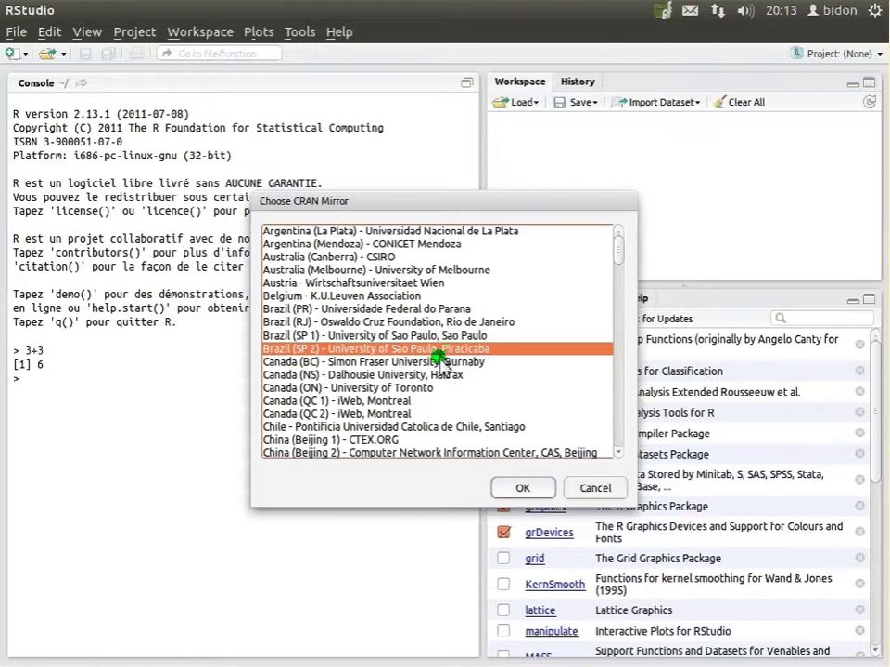
{"action": "scroll", "coordinate": [443, 357], "scroll_direction": "down", "scroll_amount": 15}
{"action": "scroll", "coordinate": [442, 373], "scroll_direction": "up", "scroll_amount": 7}
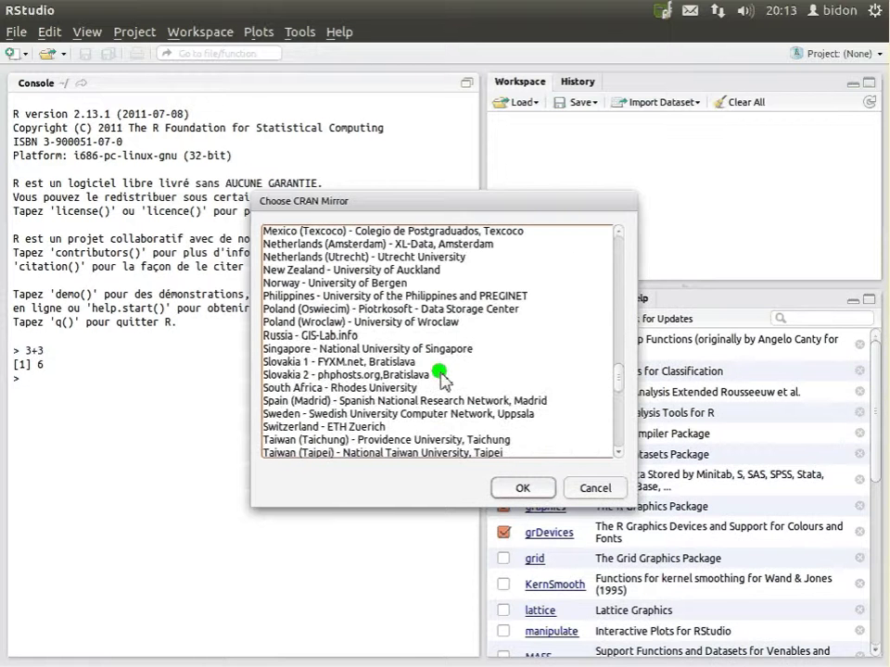
{"action": "scroll", "coordinate": [403, 367], "scroll_direction": "down", "scroll_amount": 3}
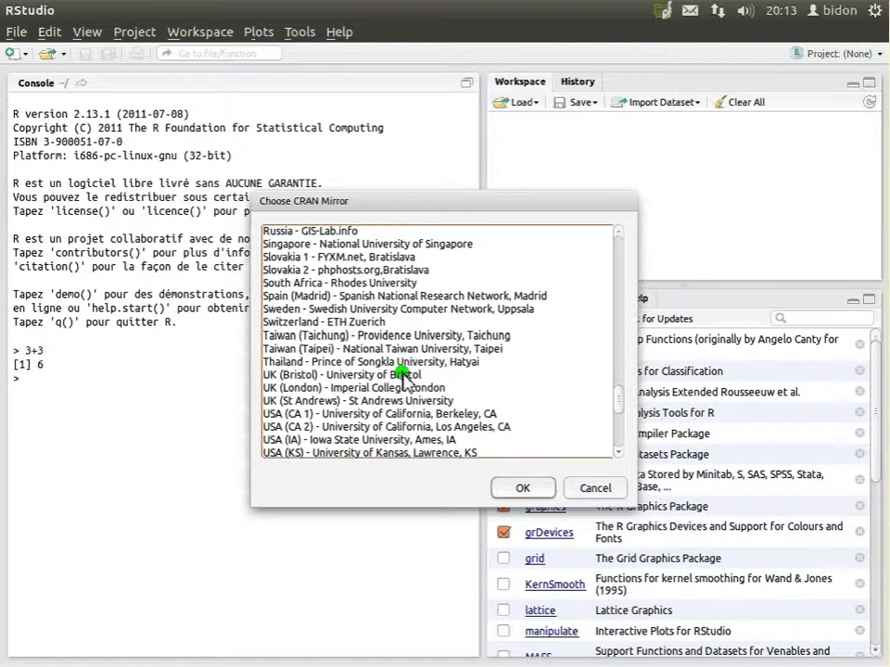
{"action": "scroll", "coordinate": [401, 369], "scroll_direction": "up", "scroll_amount": 4}
{"action": "left_click", "coordinate": [384, 373]}
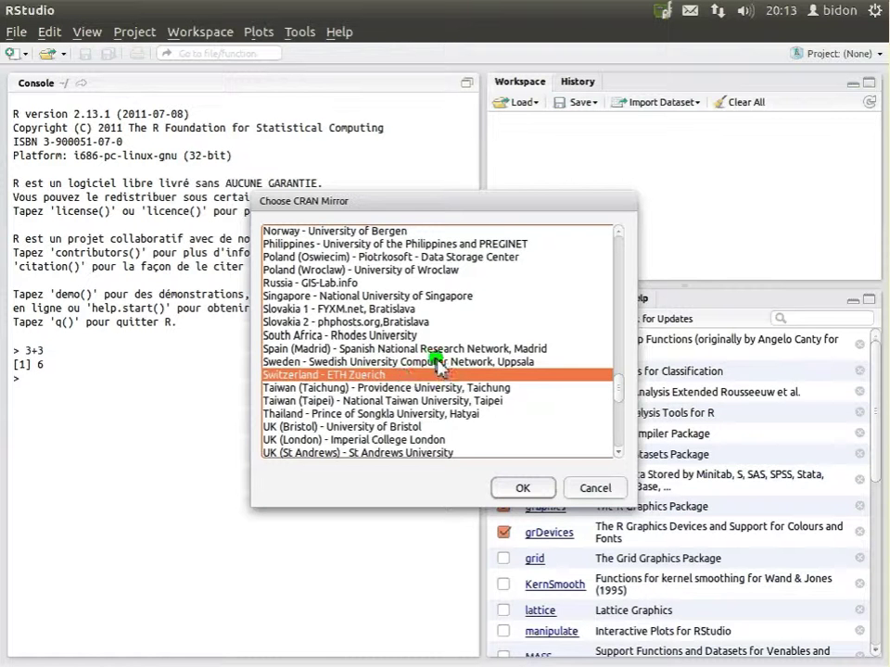
{"action": "scroll", "coordinate": [443, 363], "scroll_direction": "up", "scroll_amount": 2}
{"action": "scroll", "coordinate": [443, 363], "scroll_direction": "up", "scroll_amount": 15}
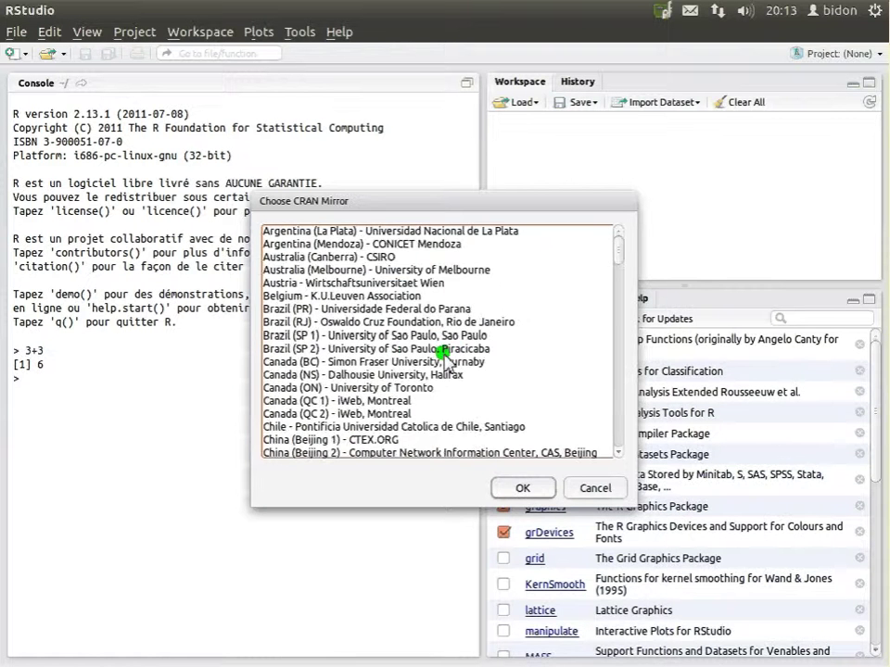
{"action": "scroll", "coordinate": [445, 357], "scroll_direction": "down", "scroll_amount": 3}
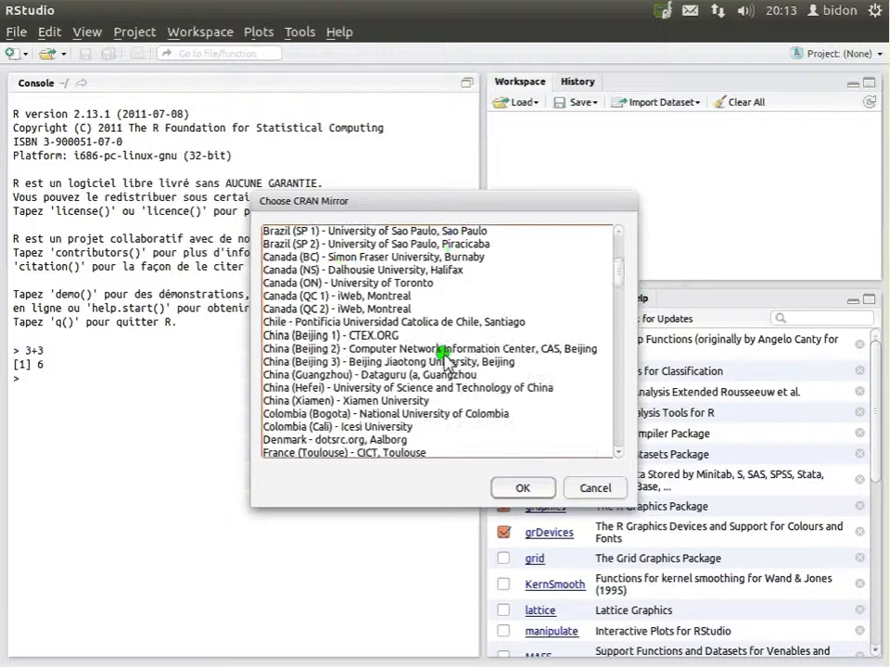
{"action": "left_click", "coordinate": [342, 268]}
{"action": "scroll", "coordinate": [338, 333], "scroll_direction": "down", "scroll_amount": 2}
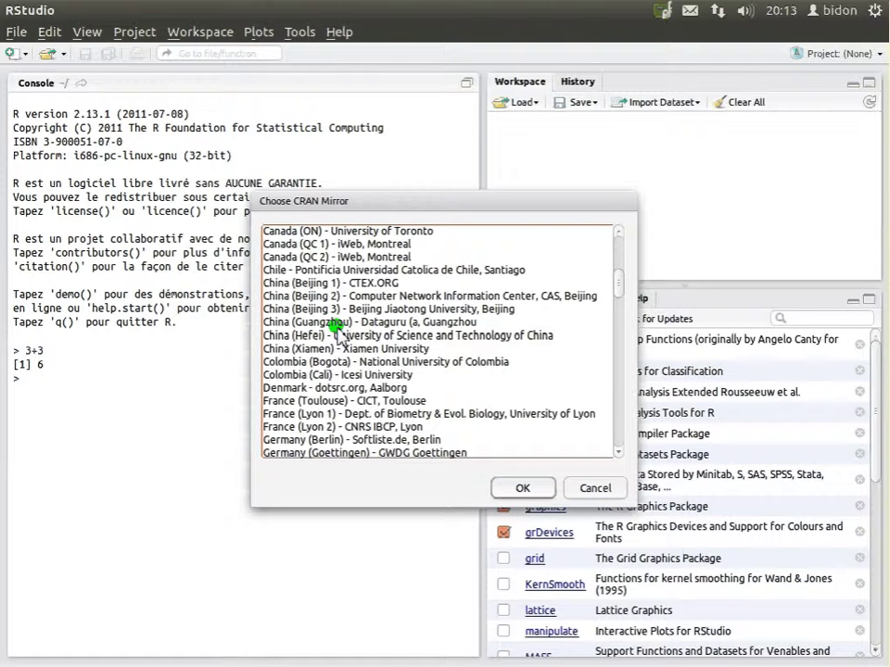
{"action": "left_click", "coordinate": [312, 416]}
{"action": "left_click", "coordinate": [312, 428]}
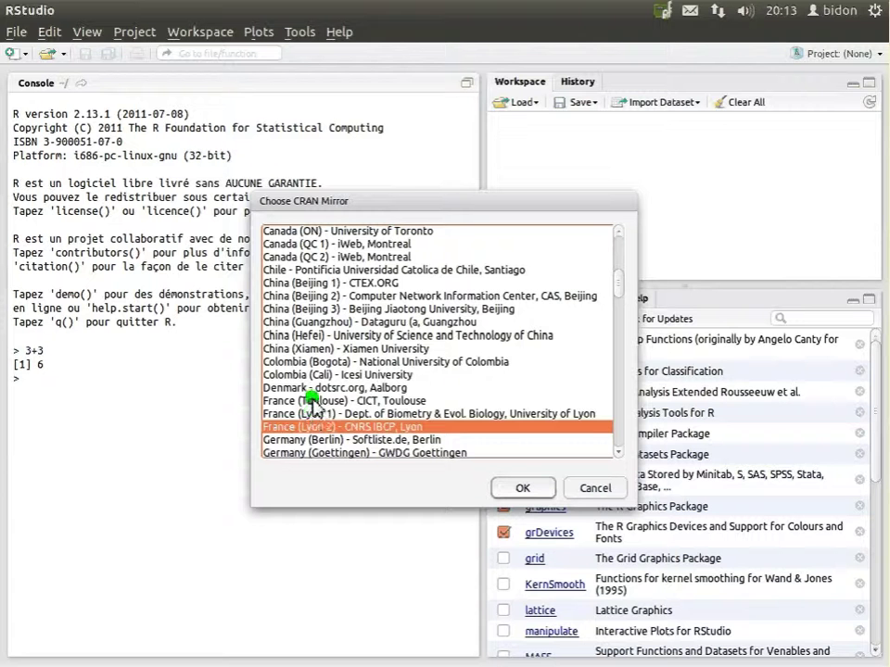
{"action": "left_click", "coordinate": [313, 402]}
{"action": "left_click", "coordinate": [316, 414]}
{"action": "left_click", "coordinate": [319, 401]}
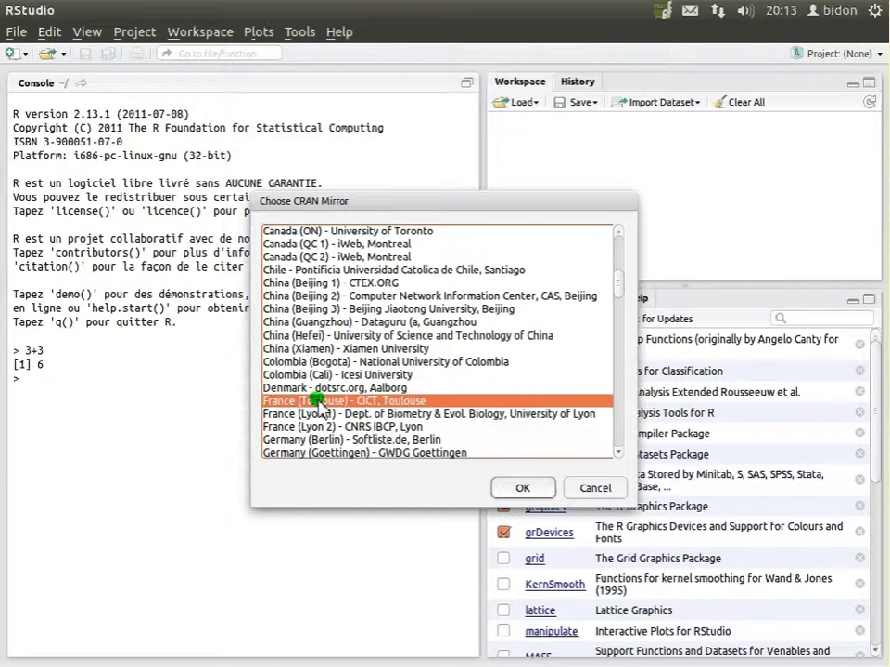
Examine the Belgian K.U.Leuven mirror and the Canadian Toronto and Montreal iWeb mirrors in the CRAN mirror list.
{"action": "scroll", "coordinate": [328, 363], "scroll_direction": "up", "scroll_amount": 4}
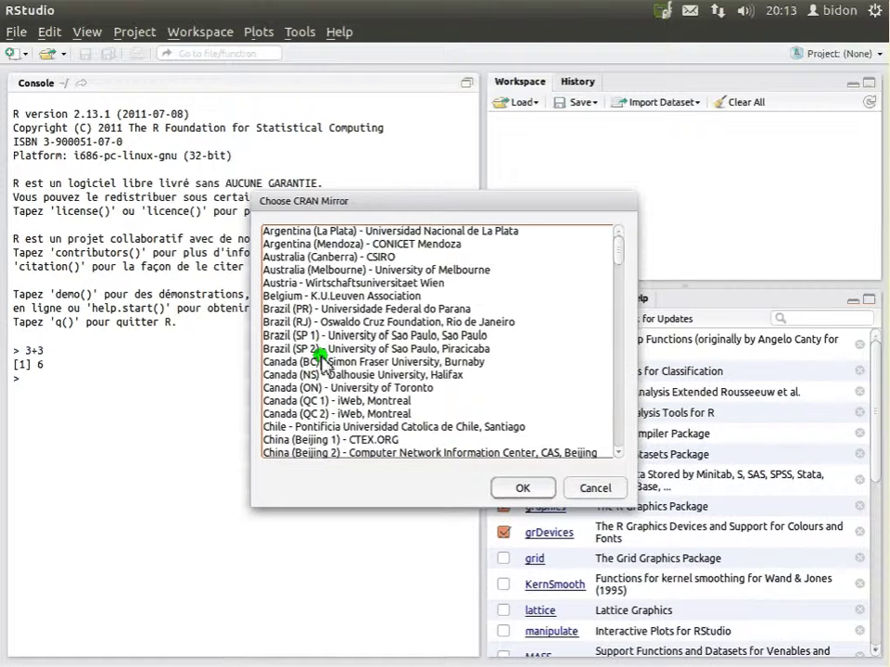
{"action": "left_click", "coordinate": [348, 296]}
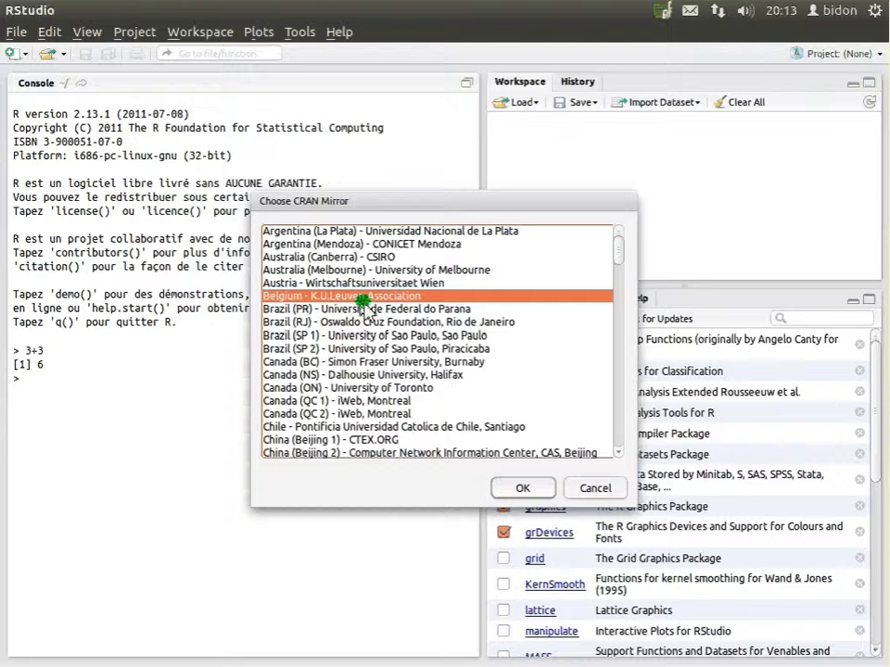
{"action": "left_click", "coordinate": [302, 399]}
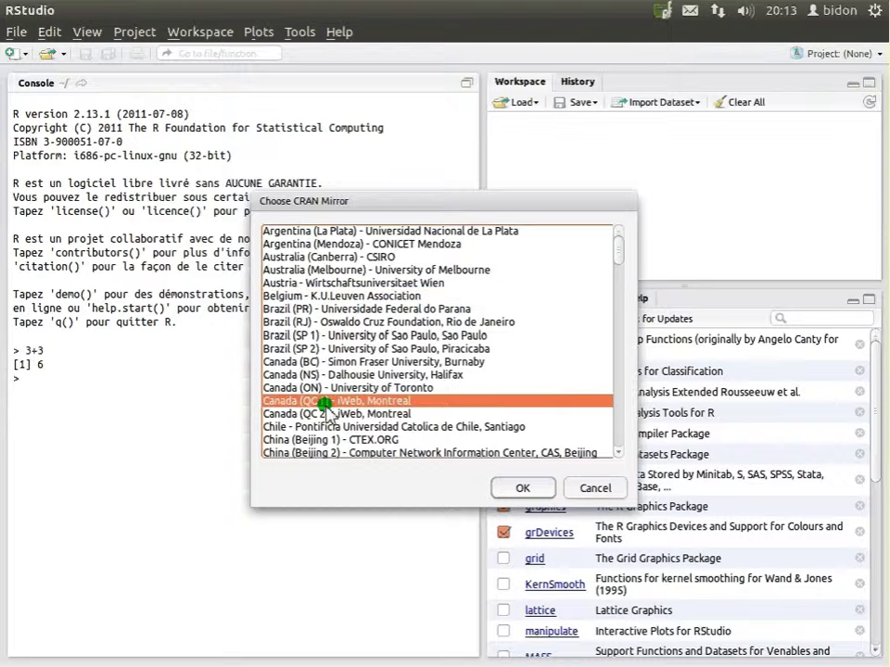
{"action": "left_click", "coordinate": [297, 415]}
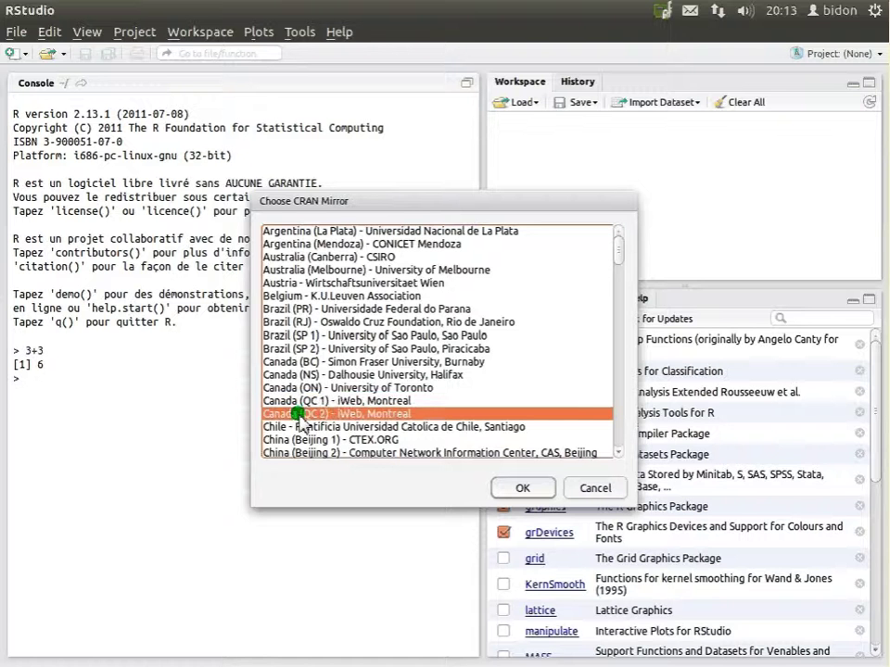
{"action": "left_click", "coordinate": [373, 401]}
{"action": "left_click", "coordinate": [376, 414]}
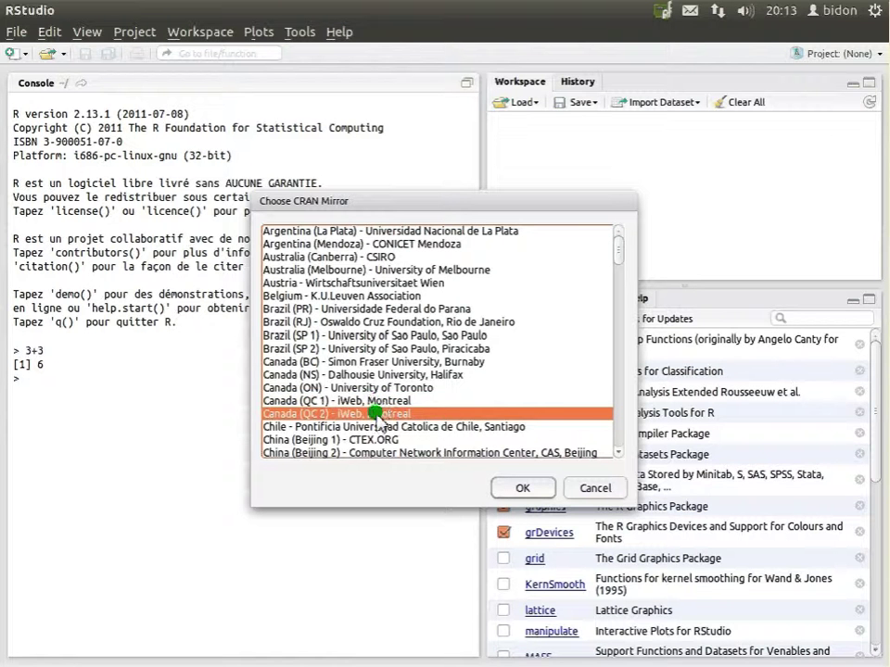
{"action": "left_click", "coordinate": [371, 400]}
{"action": "left_click", "coordinate": [404, 396]}
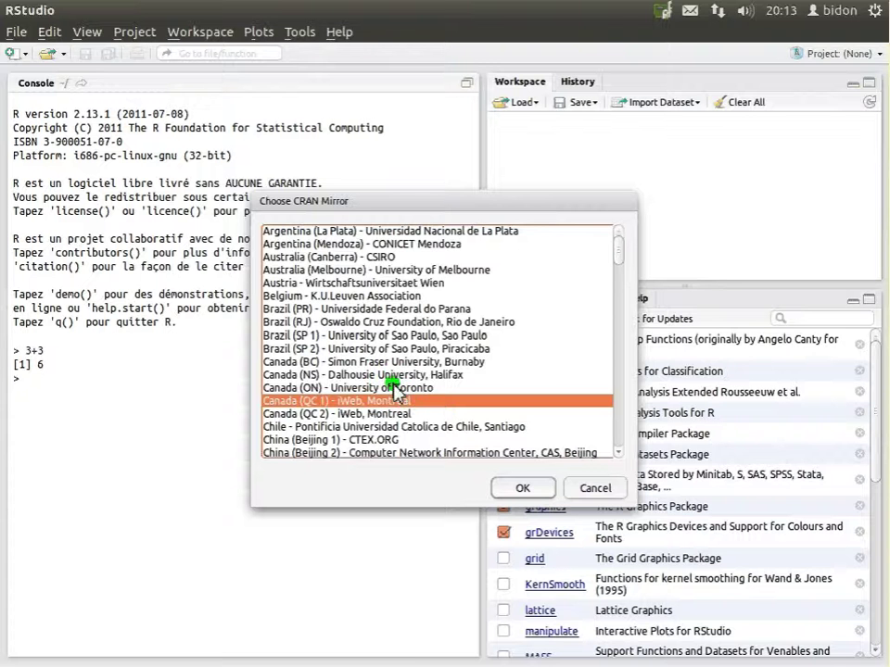
{"action": "scroll", "coordinate": [394, 390], "scroll_direction": "down", "scroll_amount": 1}
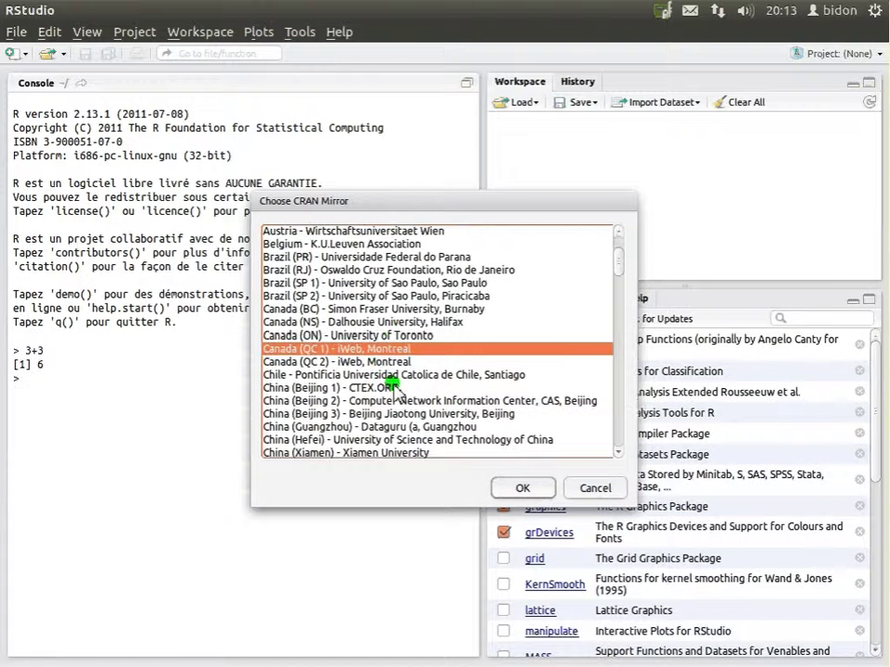
{"action": "left_click", "coordinate": [370, 336]}
{"action": "left_click", "coordinate": [370, 349]}
{"action": "left_click", "coordinate": [372, 361]}
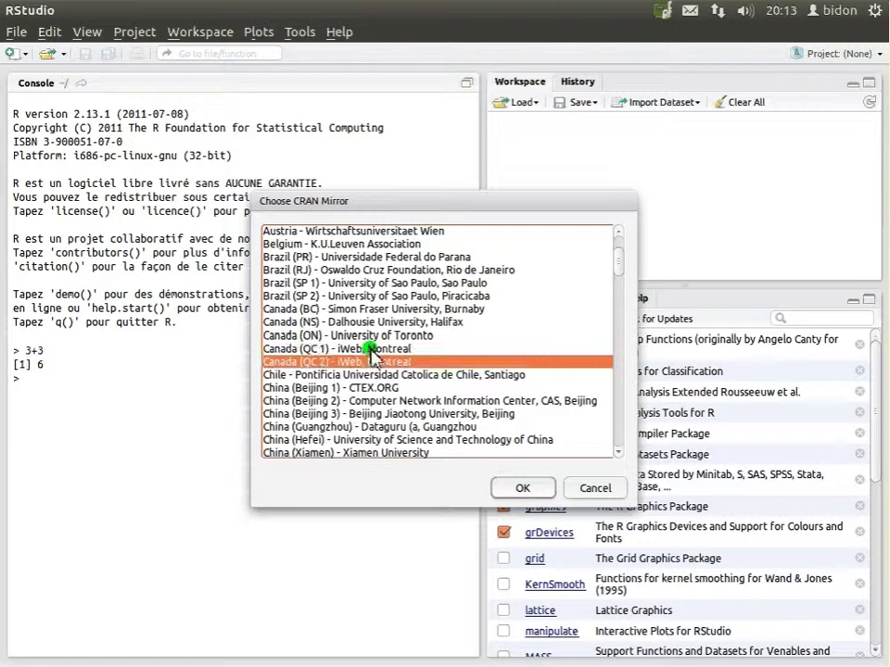
{"action": "left_click", "coordinate": [370, 349]}
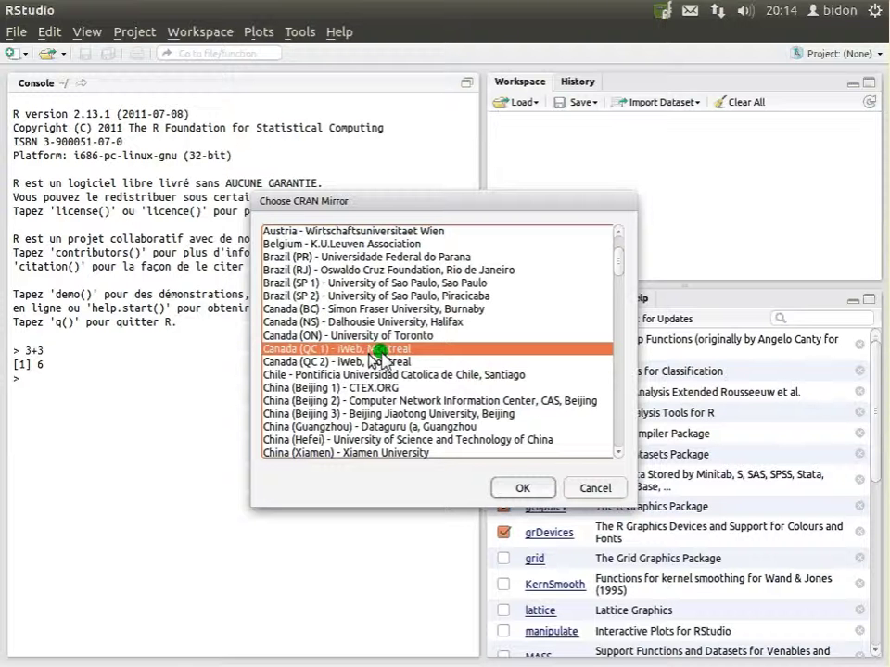
Choose "Switzerland - ETH Zuerich" as the CRAN mirror and confirm it.
{"action": "scroll", "coordinate": [383, 354], "scroll_direction": "down", "scroll_amount": 15}
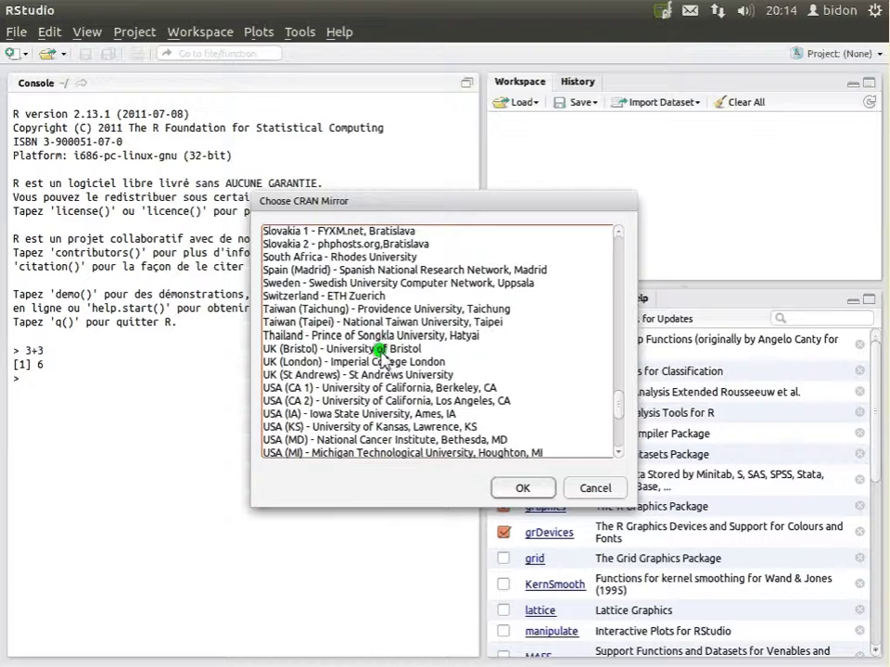
{"action": "left_click", "coordinate": [368, 296]}
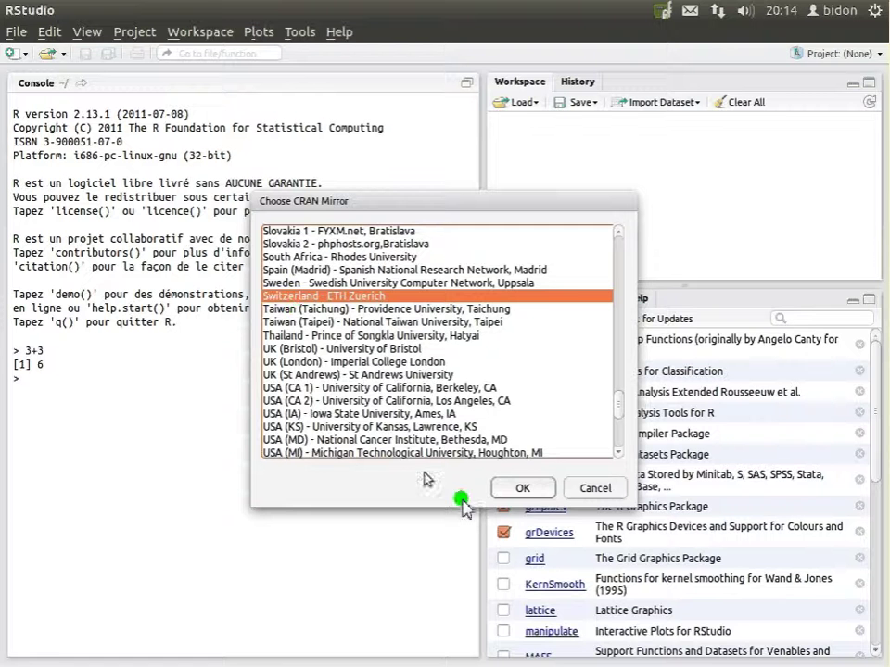
{"action": "left_click", "coordinate": [522, 491]}
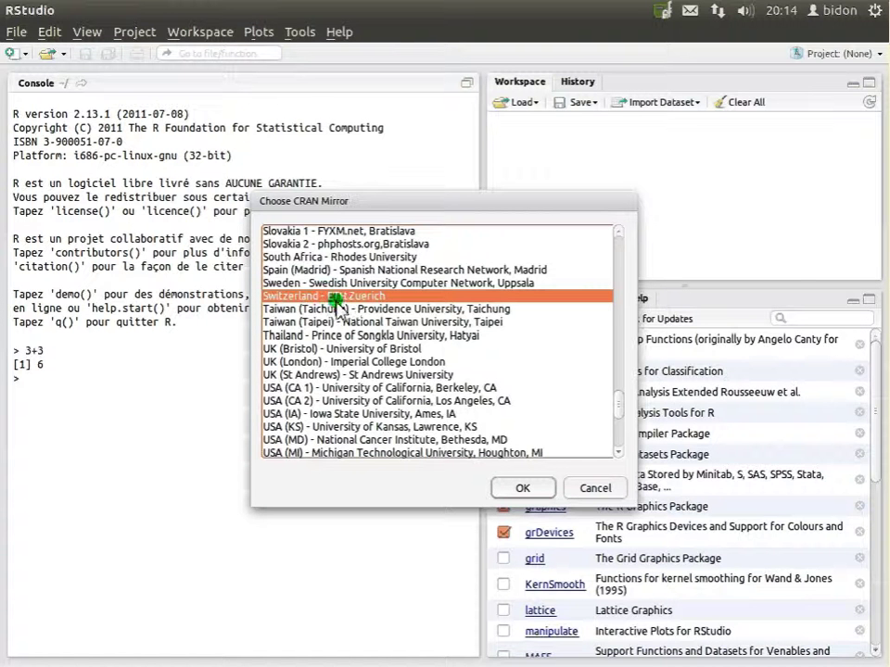
{"action": "left_click", "coordinate": [516, 489]}
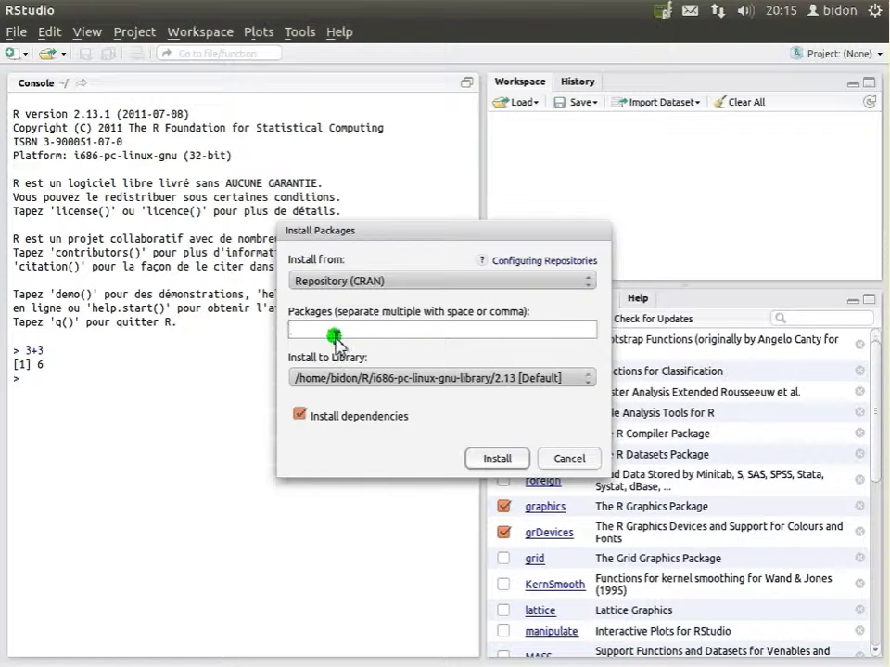
Move the Install Packages dialog clear of the packages list and enter RQDA as the package, picked from the suggestions for "rq".
{"action": "left_click_drag", "start_coordinate": [409, 232], "coordinate": [281, 232]}
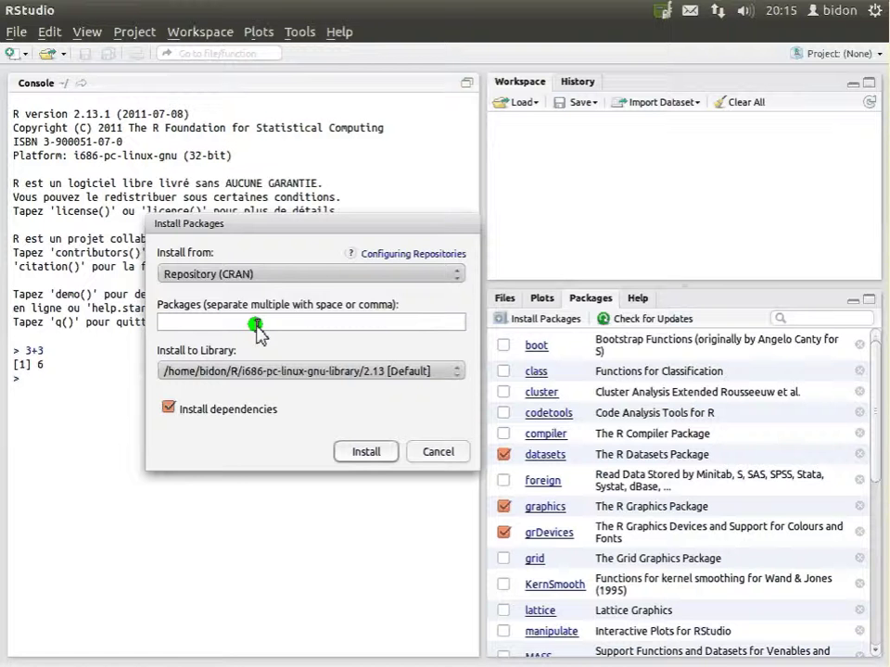
{"action": "type", "text": "r"}
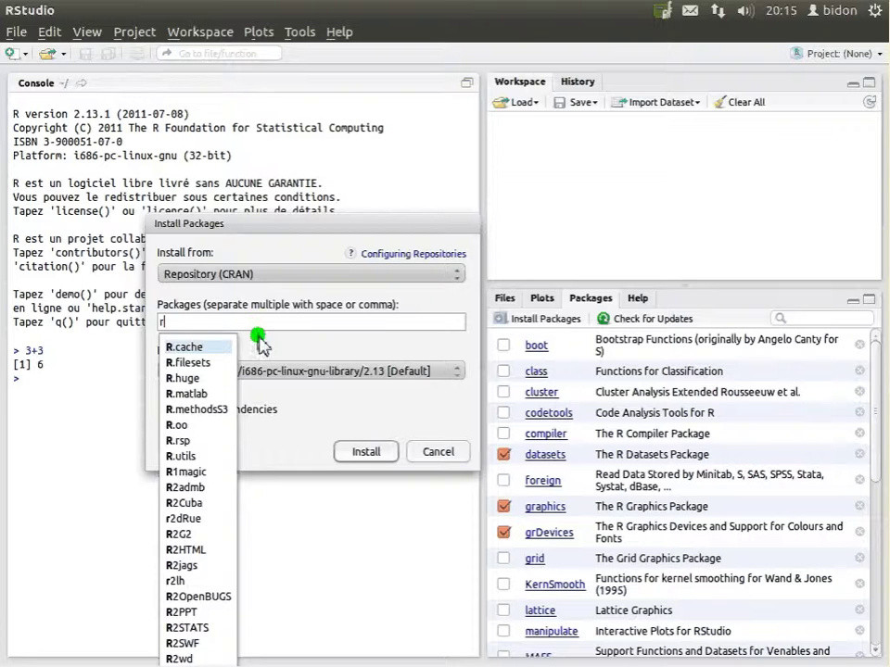
{"action": "type", "text": "q"}
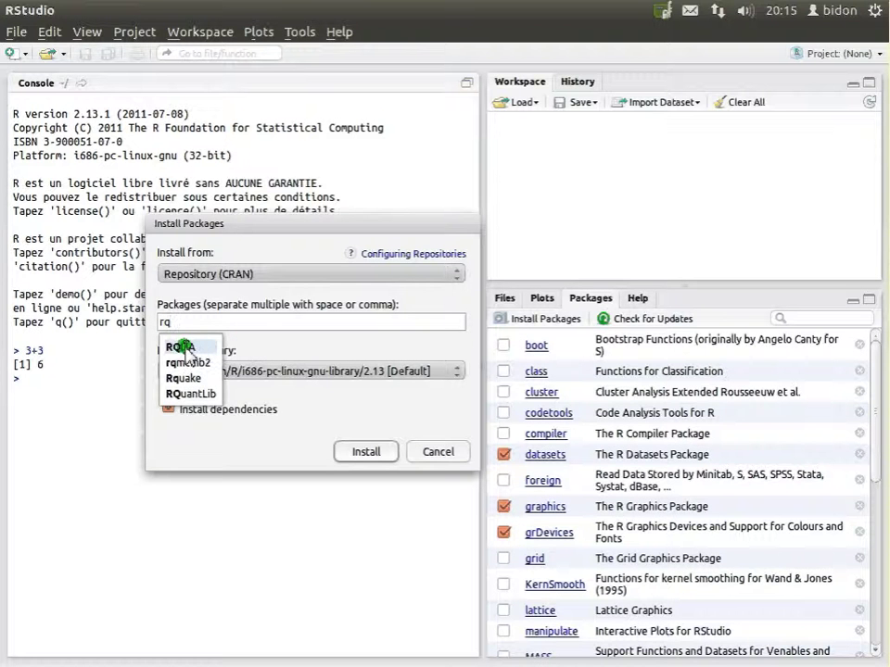
{"action": "left_click", "coordinate": [182, 347]}
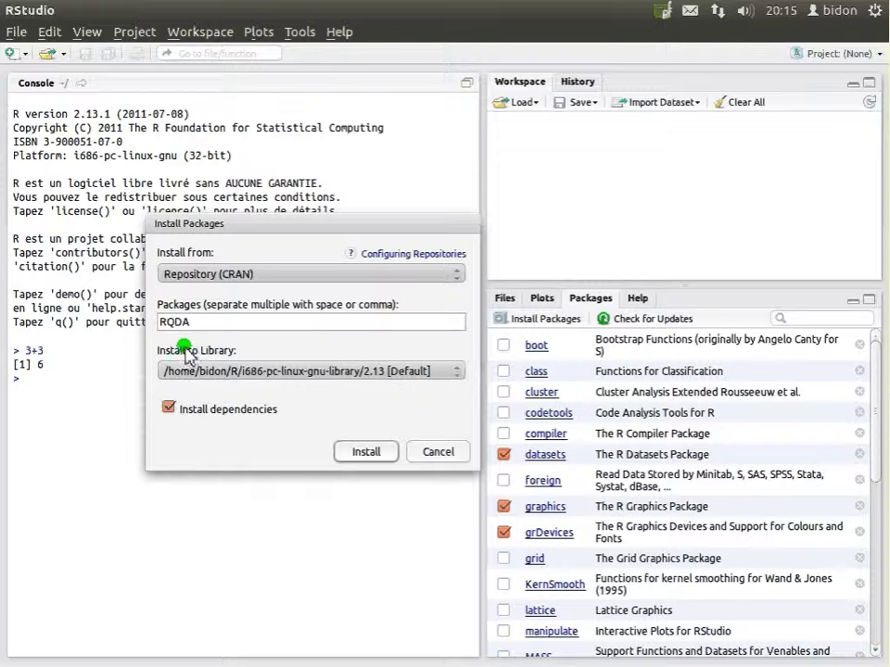
{"action": "left_click", "coordinate": [237, 333]}
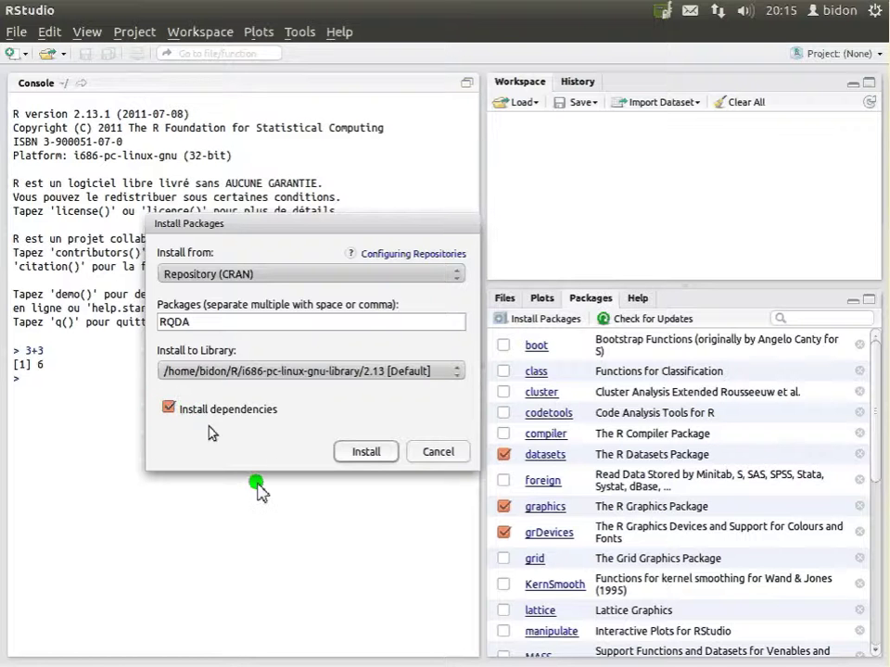
Install RQDA with its dependencies and dismiss the reopened Install Packages dialog without installing another package.
{"action": "left_click", "coordinate": [361, 454]}
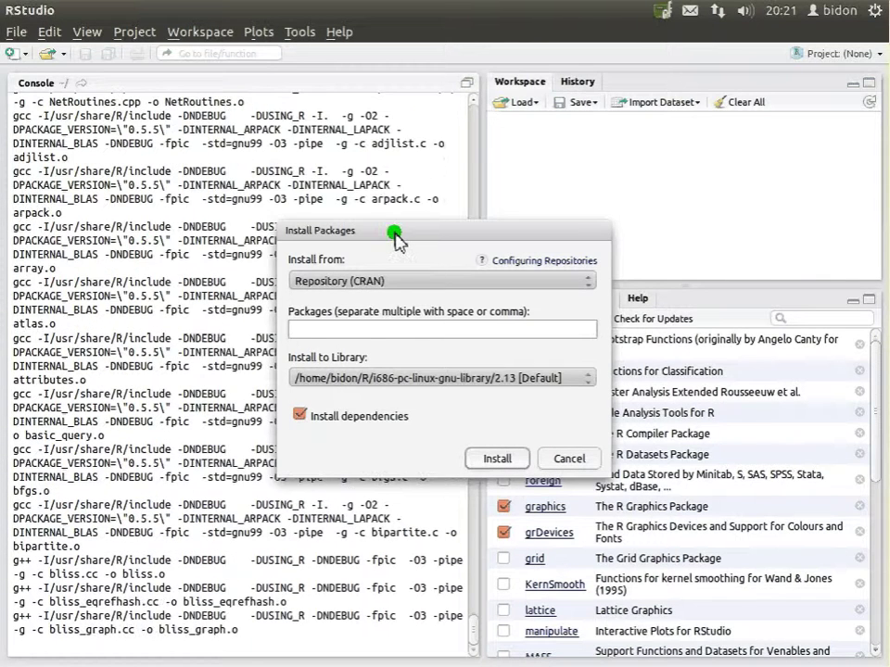
{"action": "left_click_drag", "start_coordinate": [394, 232], "coordinate": [526, 178]}
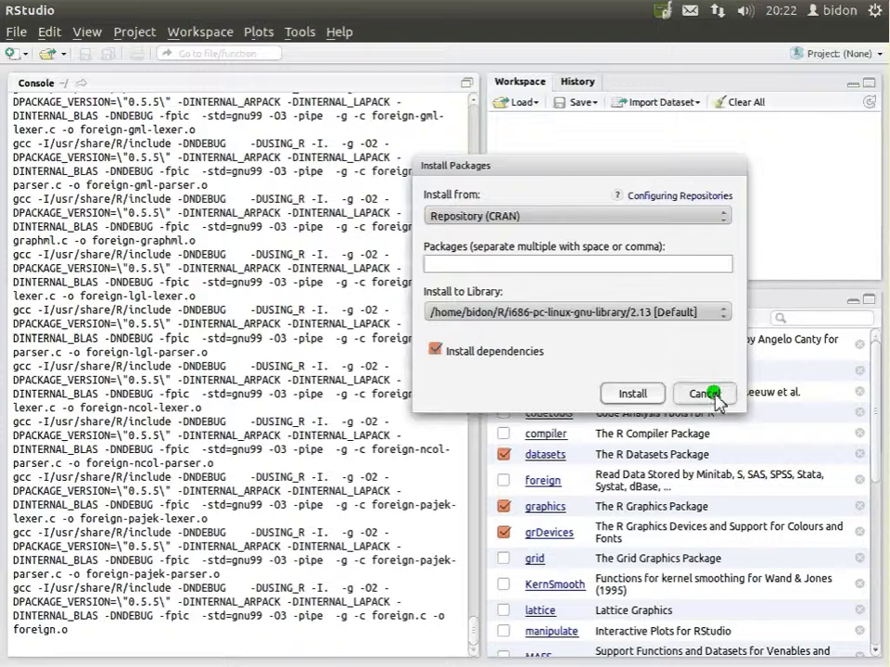
{"action": "left_click", "coordinate": [711, 394]}
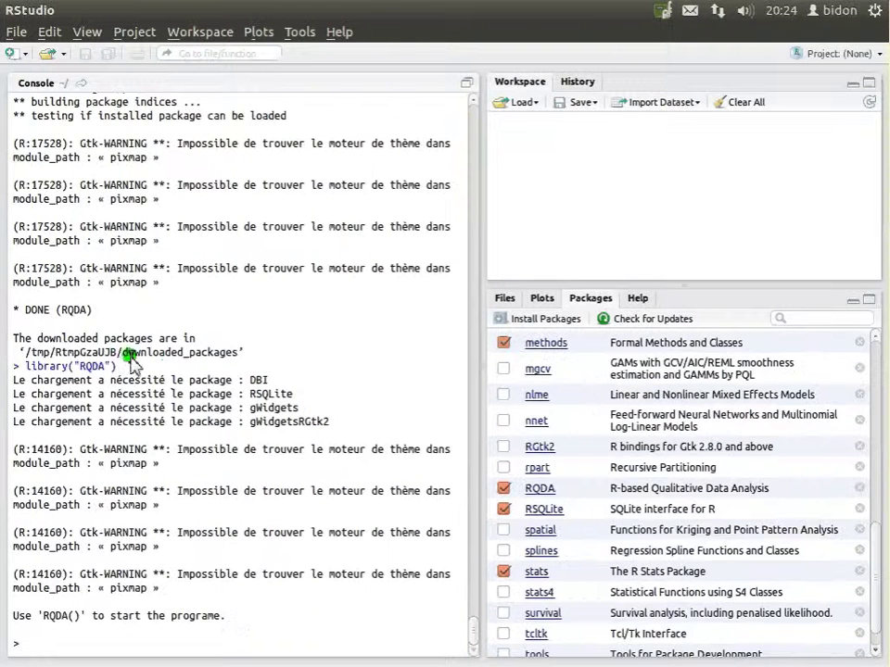
Unload the RQDA and RSQLite packages in RStudio, and load RQDA again from the installed packages list.
{"action": "left_click", "coordinate": [154, 652]}
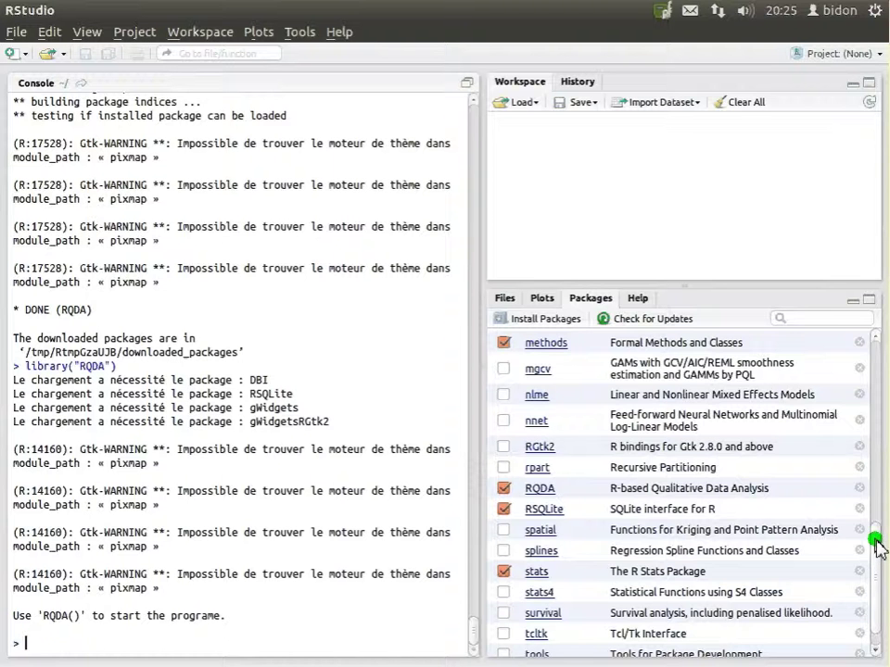
{"action": "left_click_drag", "start_coordinate": [871, 542], "coordinate": [876, 445]}
{"action": "left_click", "coordinate": [303, 481]}
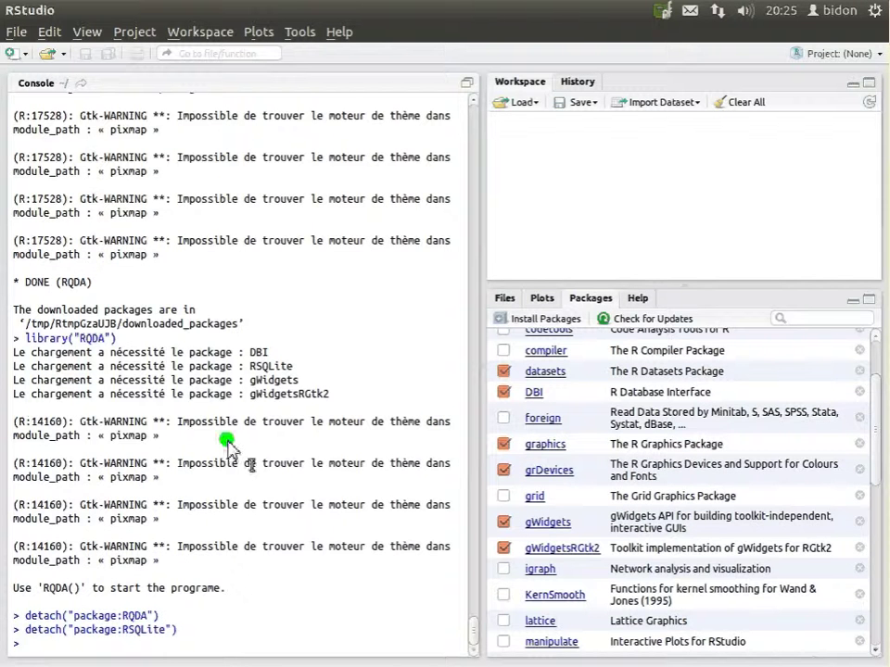
{"action": "left_click_drag", "start_coordinate": [881, 433], "coordinate": [868, 561]}
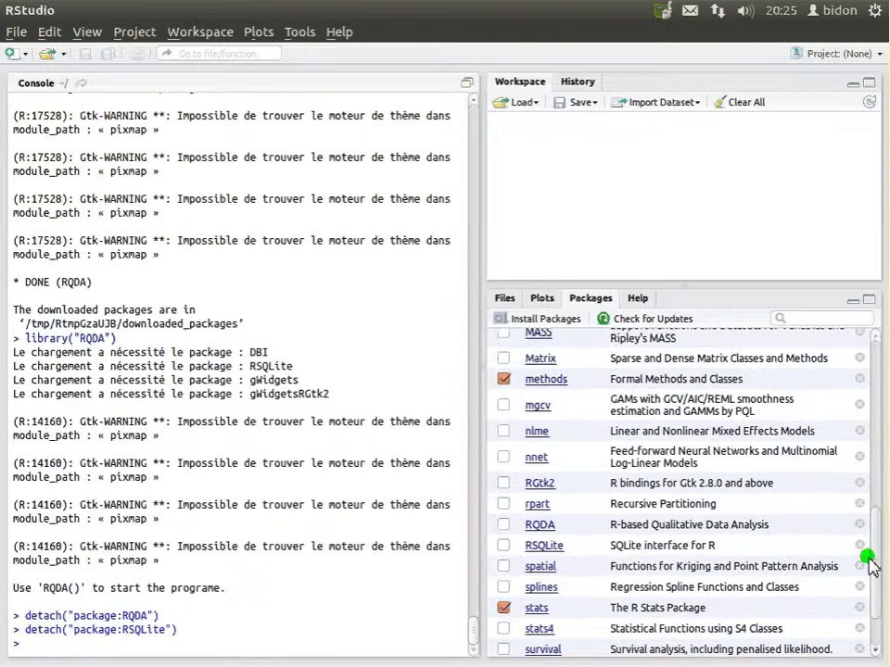
{"action": "left_click", "coordinate": [502, 526]}
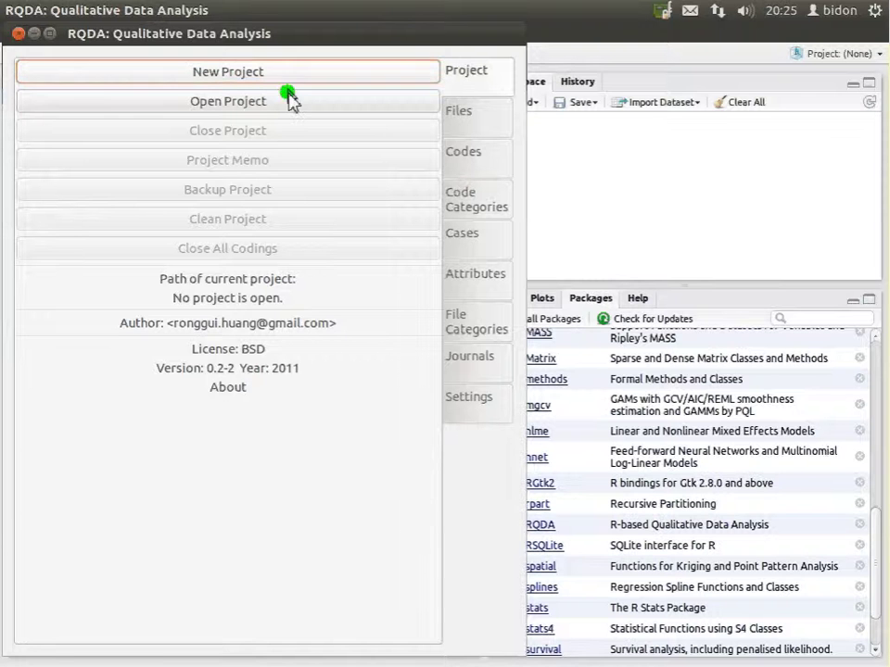
Look through RQDA's sections from Files, Codes and Code Categories down to Journals and Settings.
{"action": "left_click", "coordinate": [473, 115]}
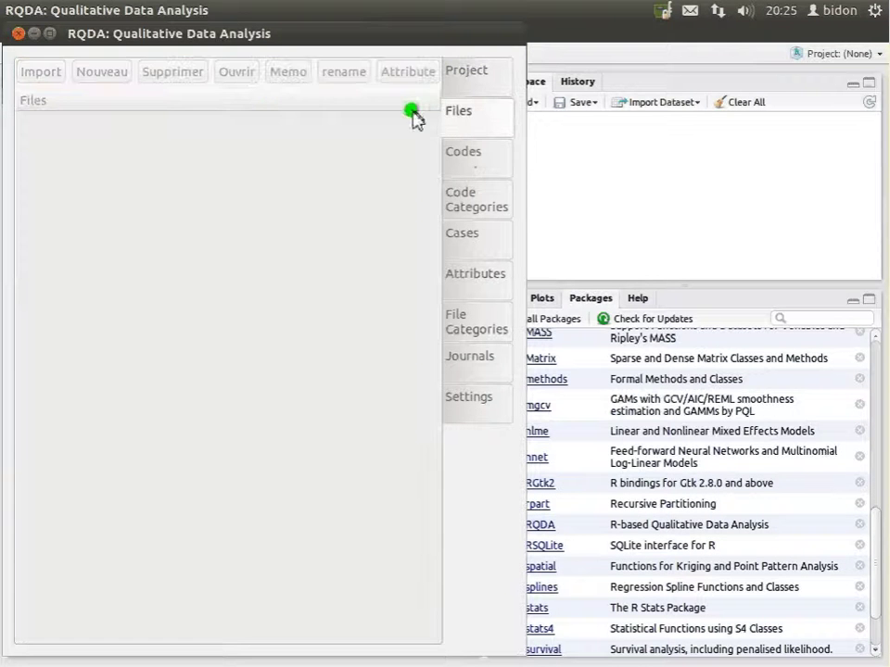
{"action": "left_click", "coordinate": [467, 152]}
{"action": "left_click", "coordinate": [476, 216]}
{"action": "left_click", "coordinate": [488, 240]}
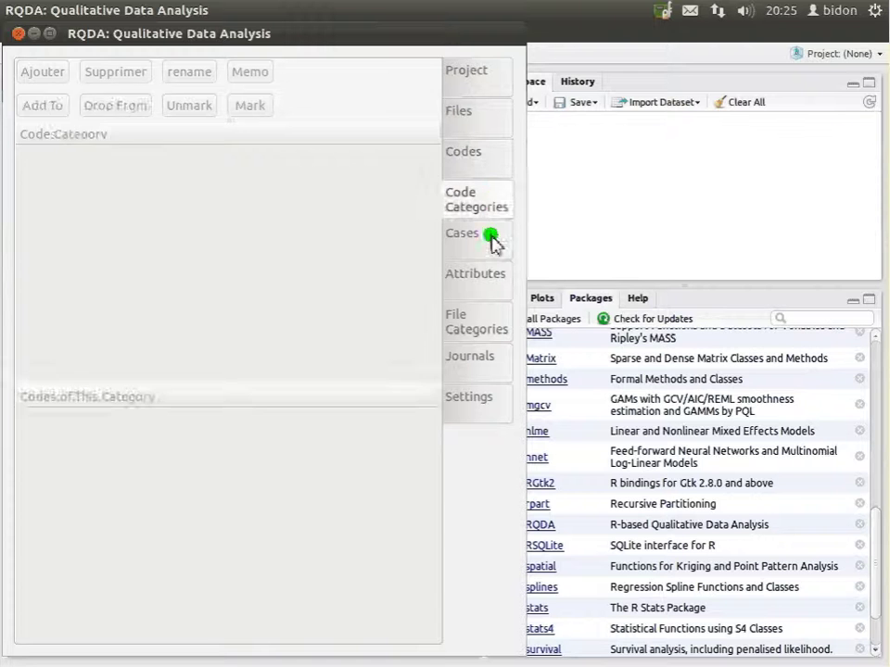
{"action": "left_click", "coordinate": [484, 283]}
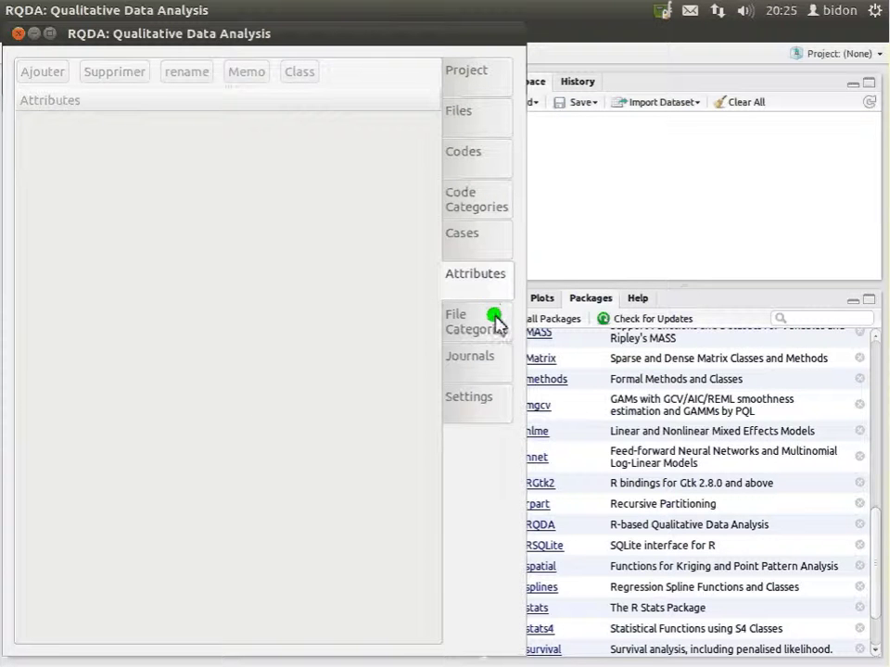
{"action": "left_click", "coordinate": [494, 321]}
{"action": "left_click", "coordinate": [475, 362]}
{"action": "left_click", "coordinate": [477, 394]}
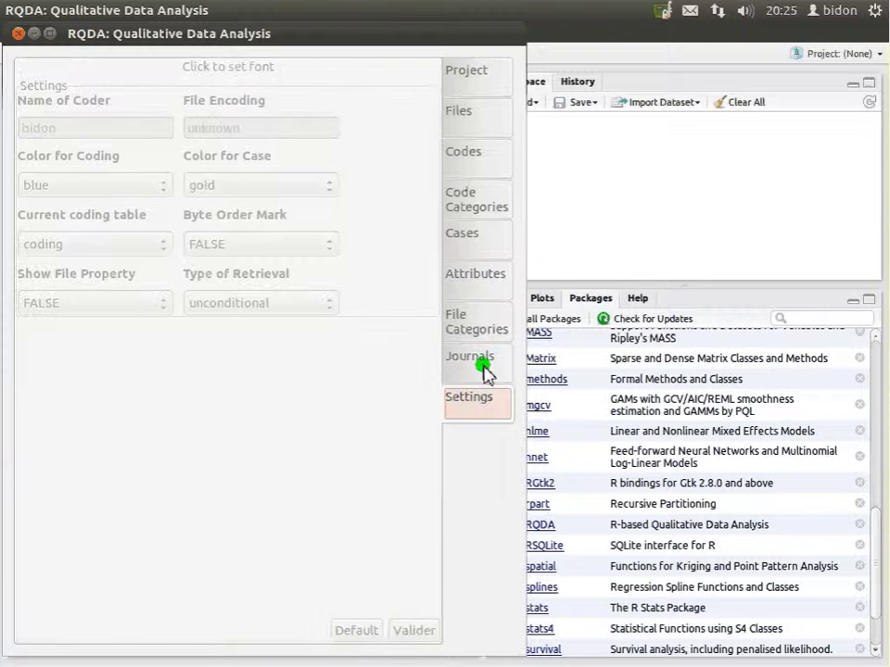
Review RQDA's sections in reverse order from Journals back up to Project.
{"action": "left_click", "coordinate": [483, 368]}
{"action": "left_click", "coordinate": [491, 325]}
{"action": "left_click", "coordinate": [491, 280]}
{"action": "left_click", "coordinate": [469, 185]}
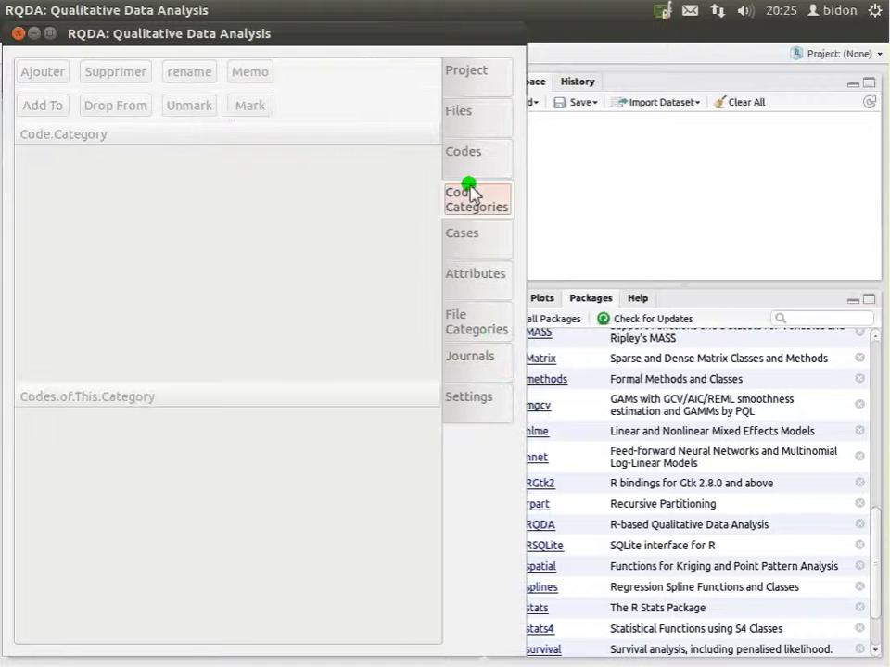
{"action": "left_click", "coordinate": [470, 165]}
{"action": "left_click", "coordinate": [484, 115]}
{"action": "left_click", "coordinate": [474, 72]}
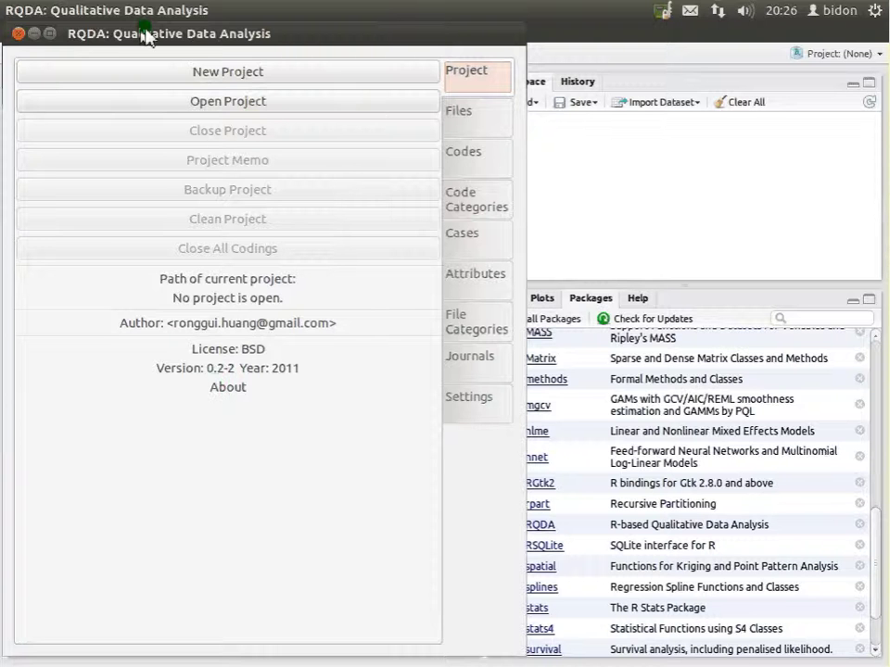
{"action": "left_click_drag", "start_coordinate": [167, 33], "coordinate": [159, 12]}
{"action": "left_click", "coordinate": [298, 132]}
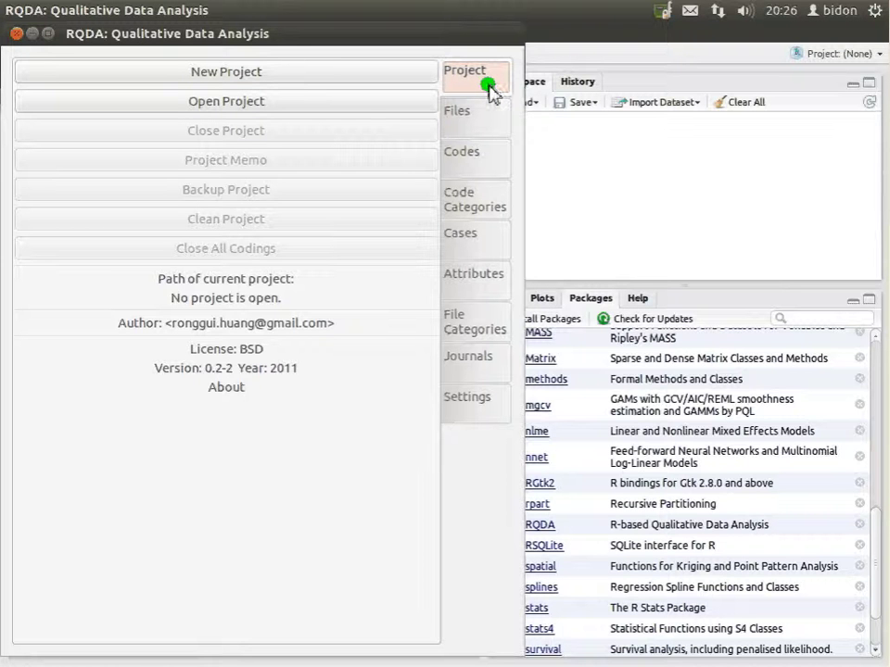
{"action": "left_click", "coordinate": [220, 72]}
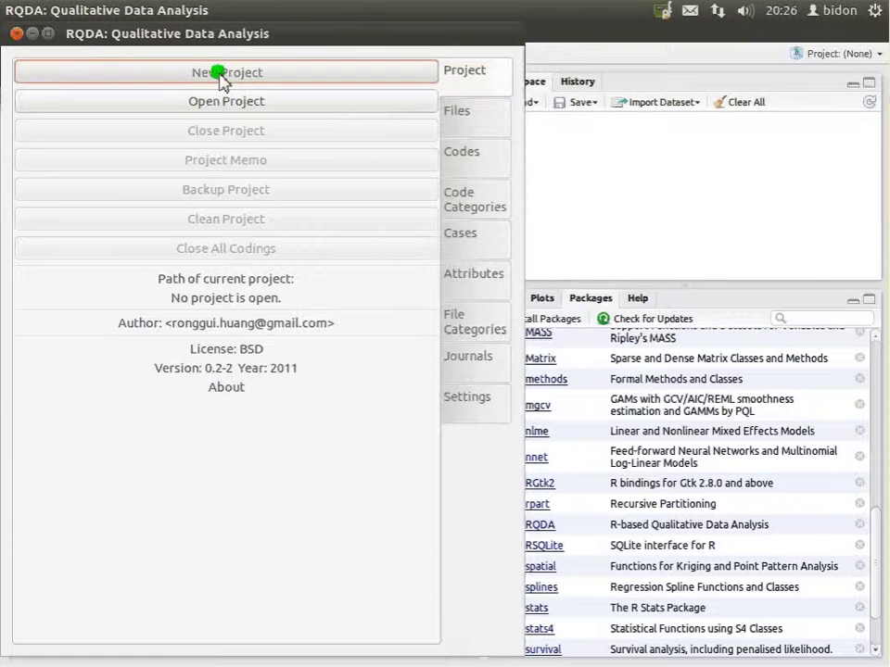
{"action": "key", "text": "Escape"}
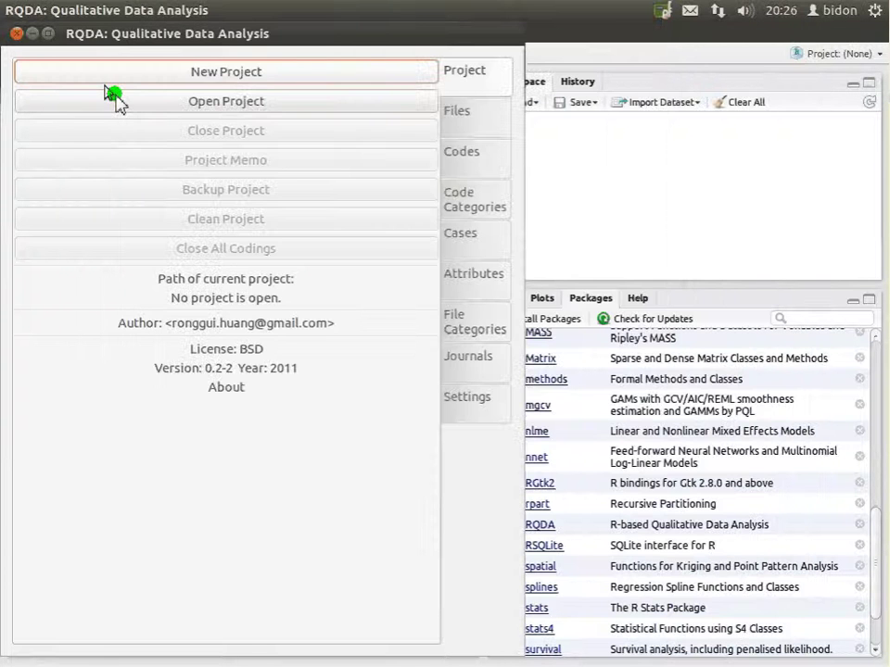
Check the Files and Codes sections of RQDA.
{"action": "left_click", "coordinate": [479, 120]}
{"action": "left_click", "coordinate": [475, 154]}
{"action": "left_click", "coordinate": [475, 111]}
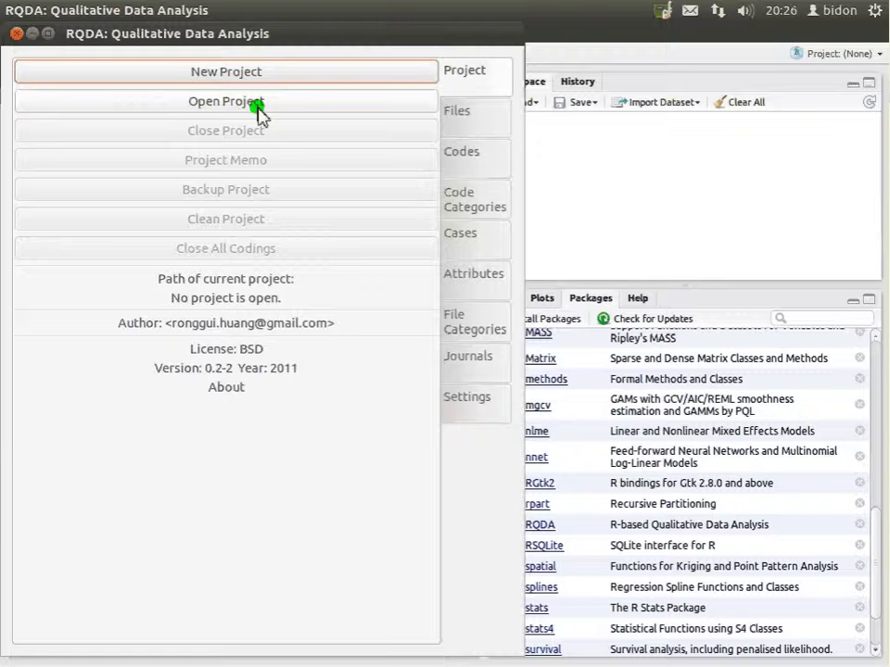
Examine the tools offered in RQDA's sections from Files to Journals and return to the Project section.
{"action": "left_click", "coordinate": [476, 126]}
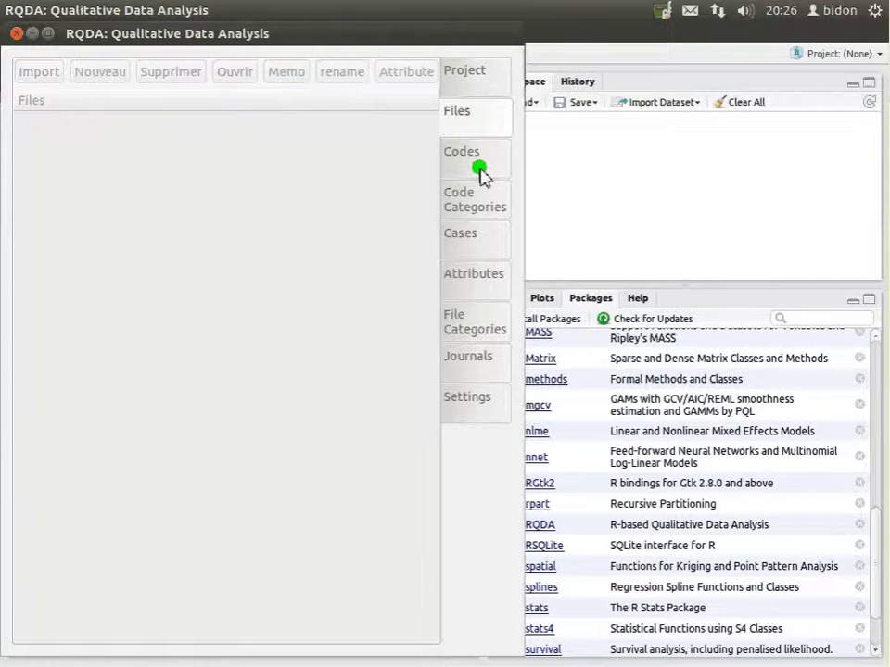
{"action": "left_click", "coordinate": [479, 165]}
{"action": "left_click", "coordinate": [481, 195]}
{"action": "left_click", "coordinate": [476, 249]}
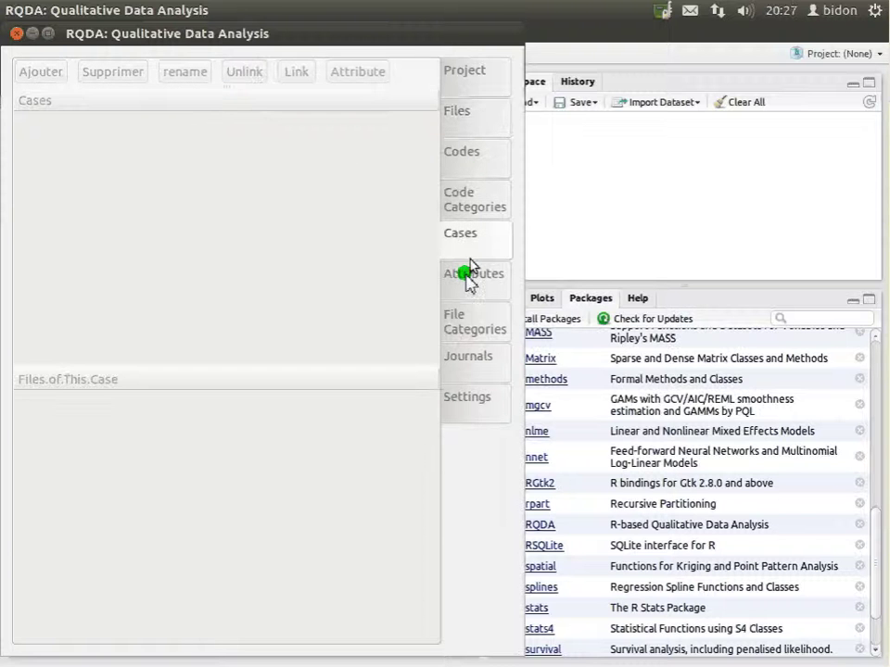
{"action": "left_click", "coordinate": [467, 293]}
{"action": "left_click", "coordinate": [469, 323]}
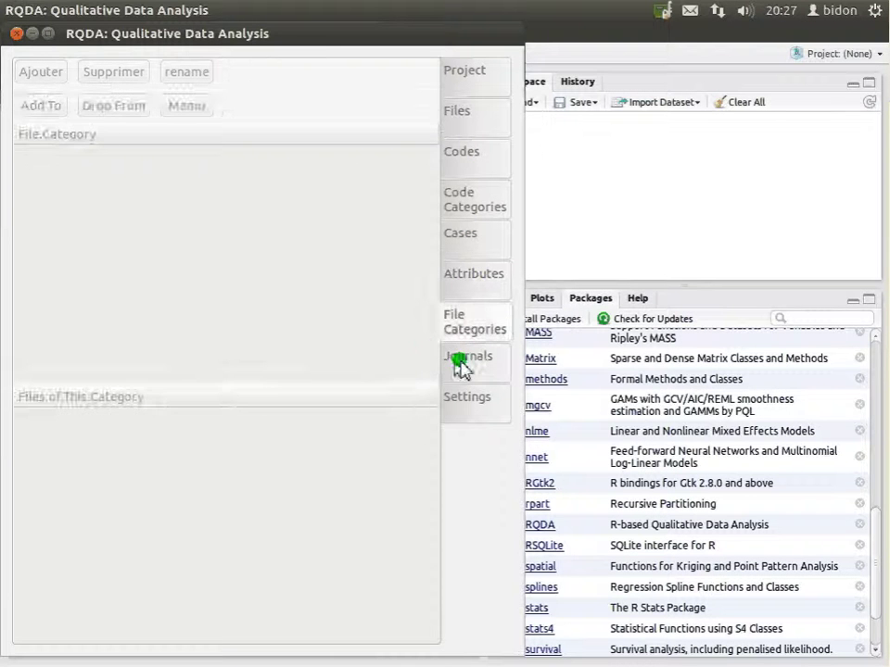
{"action": "left_click", "coordinate": [459, 362]}
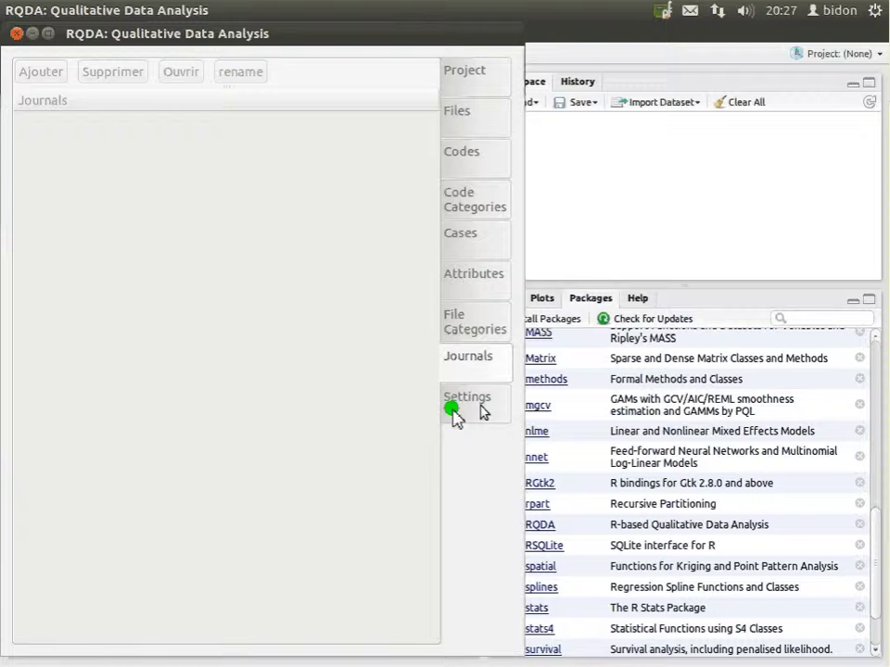
{"action": "left_click", "coordinate": [479, 84]}
{"action": "left_click", "coordinate": [475, 119]}
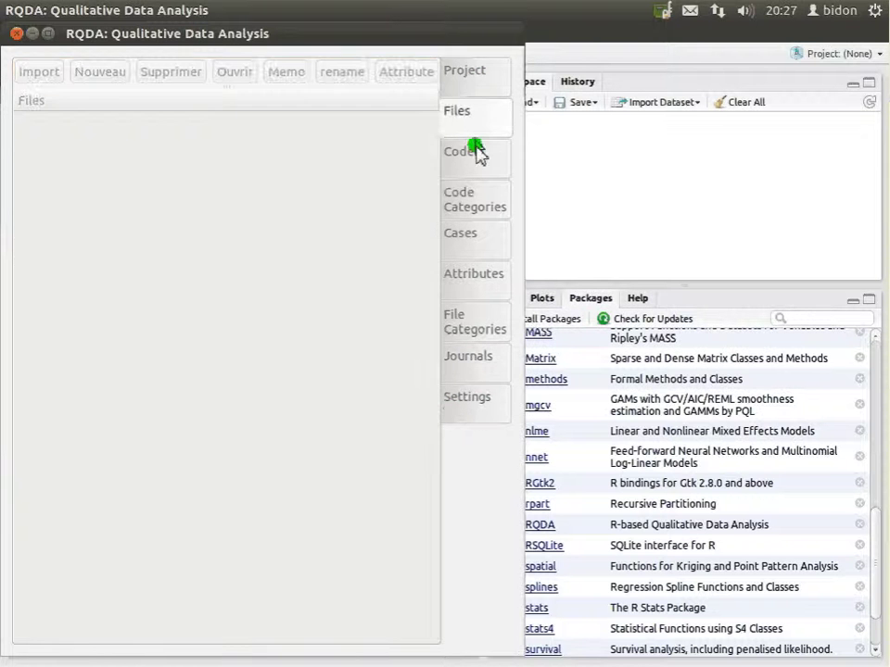
{"action": "left_click", "coordinate": [477, 80]}
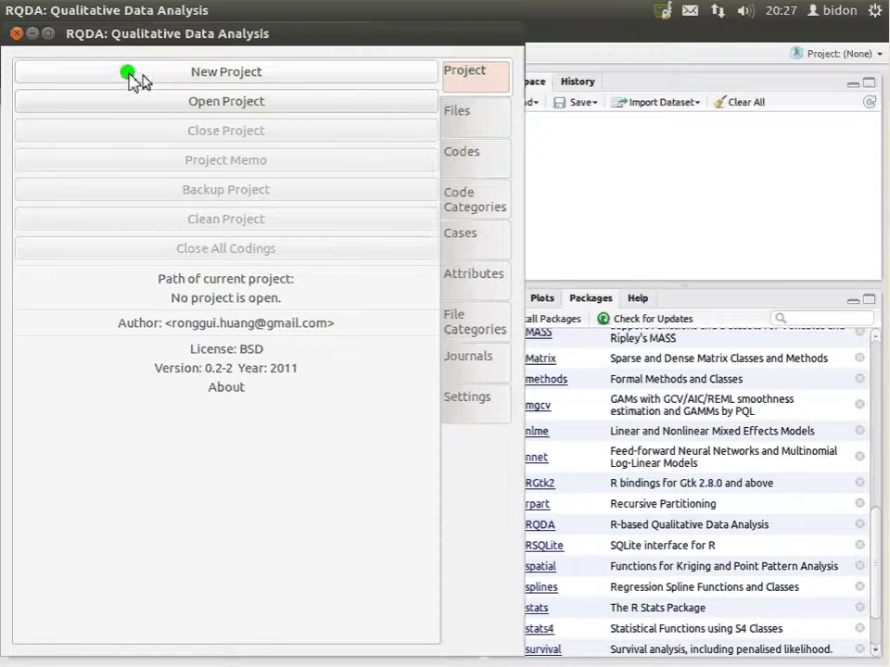
Exit RQDA, confirming the exit, and close RStudio.
{"action": "left_click", "coordinate": [16, 35]}
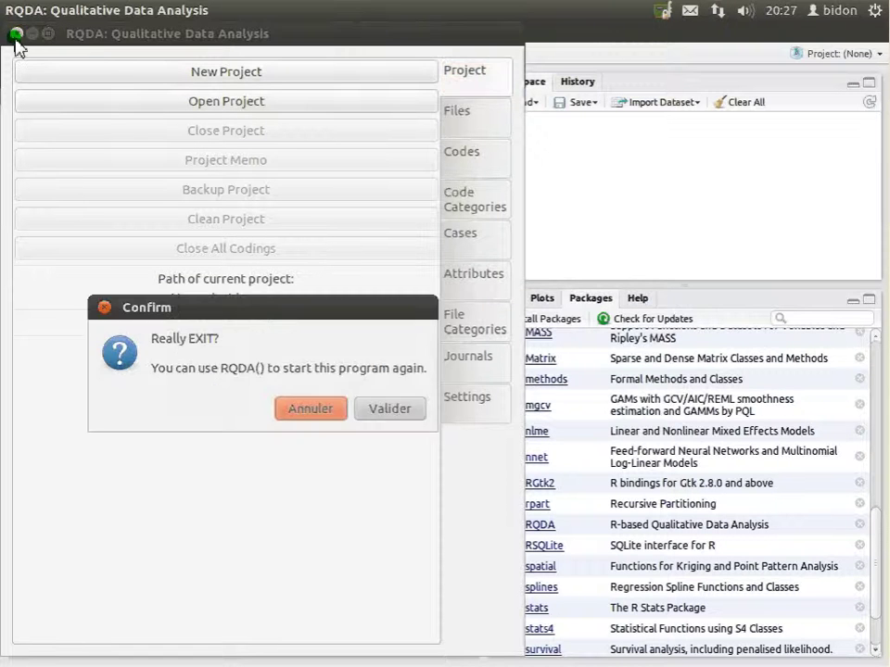
{"action": "left_click", "coordinate": [394, 408]}
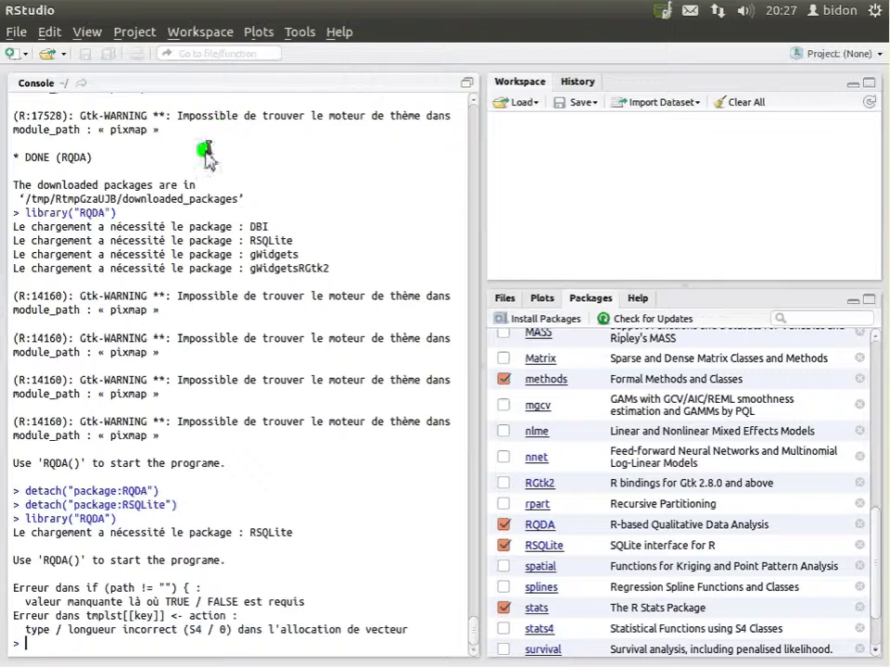
{"action": "left_click", "coordinate": [15, 10]}
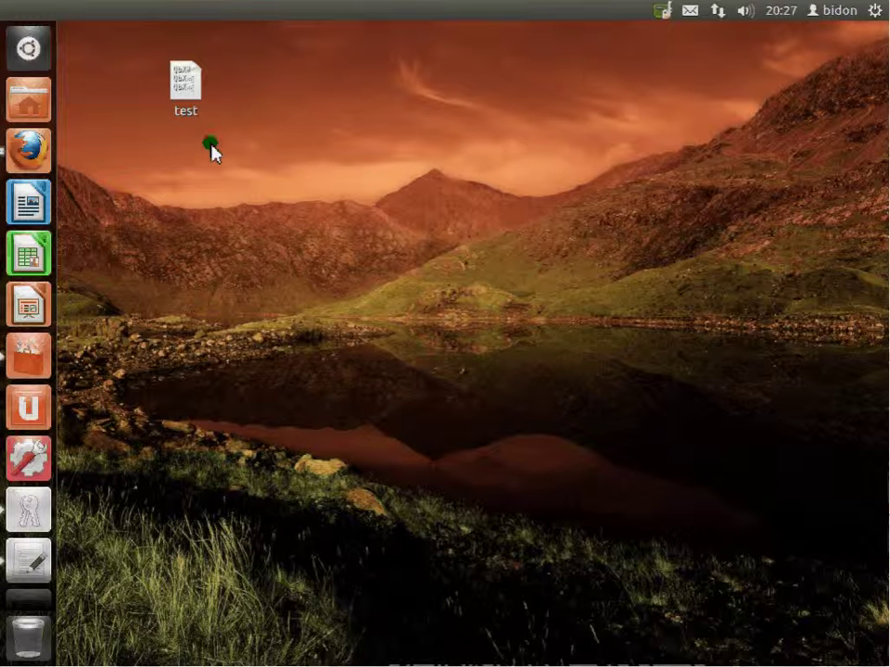
Find RStudio in the Ubuntu application search with "rs" and launch it.
{"action": "left_click", "coordinate": [37, 67]}
{"action": "type", "text": "rs"}
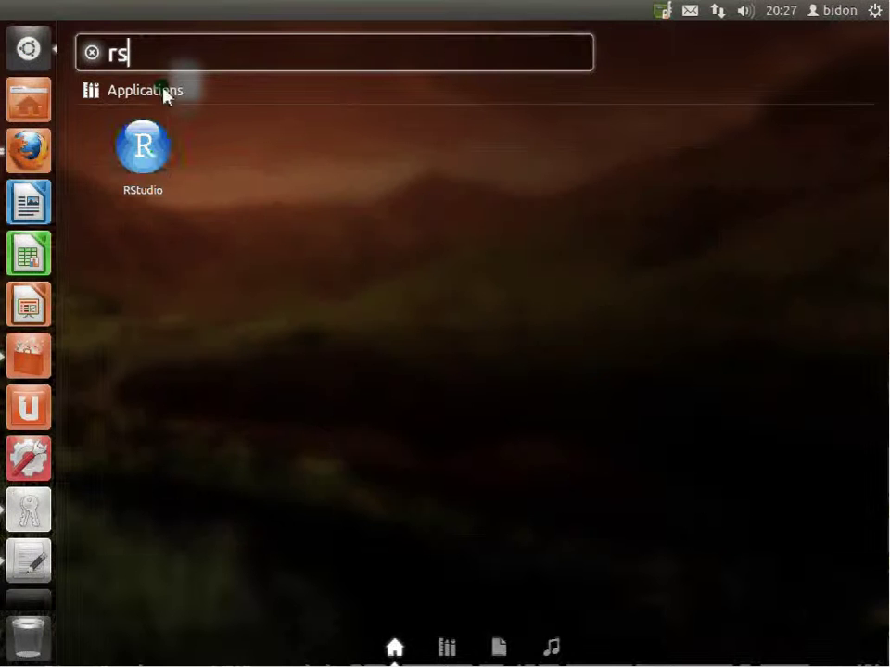
{"action": "left_click", "coordinate": [158, 165]}
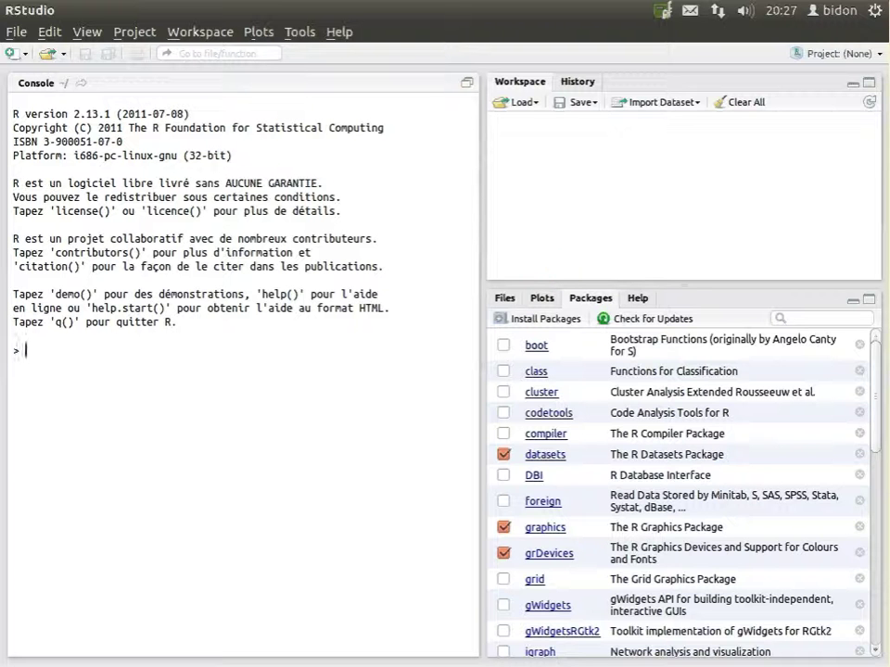
Load the RQDA package from RStudio's installed packages list so that the RQDA window opens.
{"action": "left_click_drag", "start_coordinate": [879, 363], "coordinate": [887, 477]}
{"action": "scroll", "coordinate": [876, 491], "scroll_direction": "down", "scroll_amount": 5}
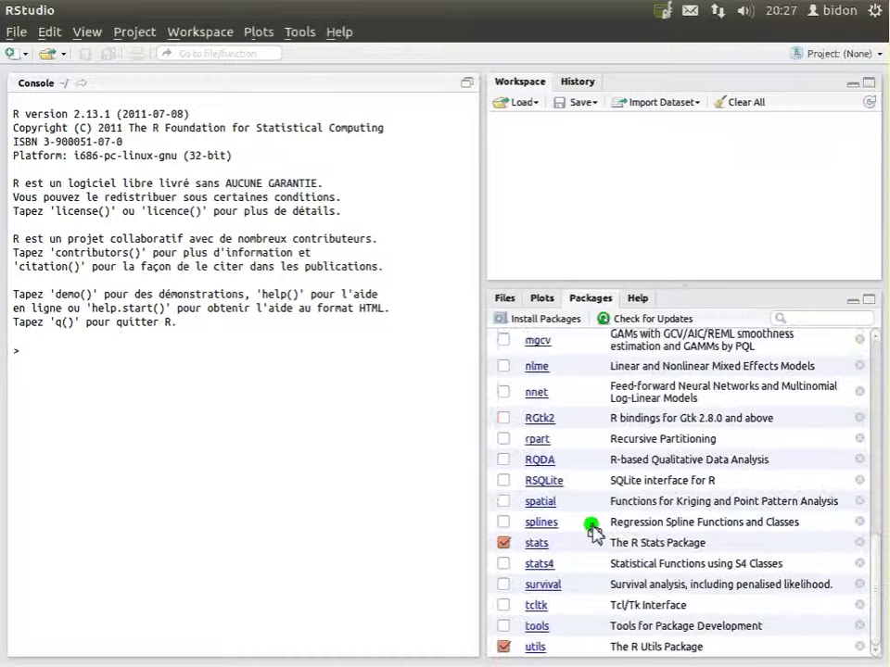
{"action": "left_click", "coordinate": [503, 460]}
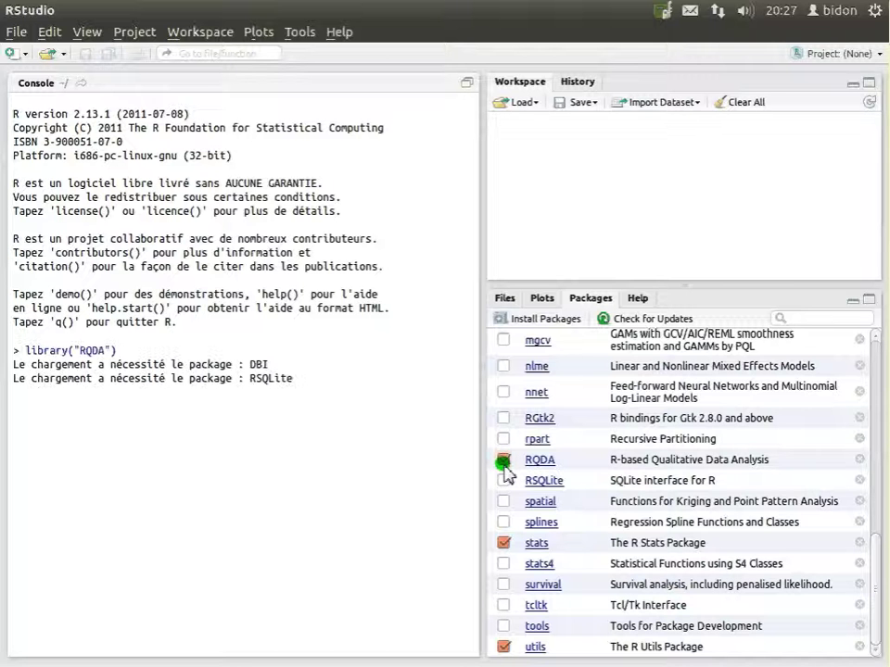
{"action": "left_click", "coordinate": [353, 504]}
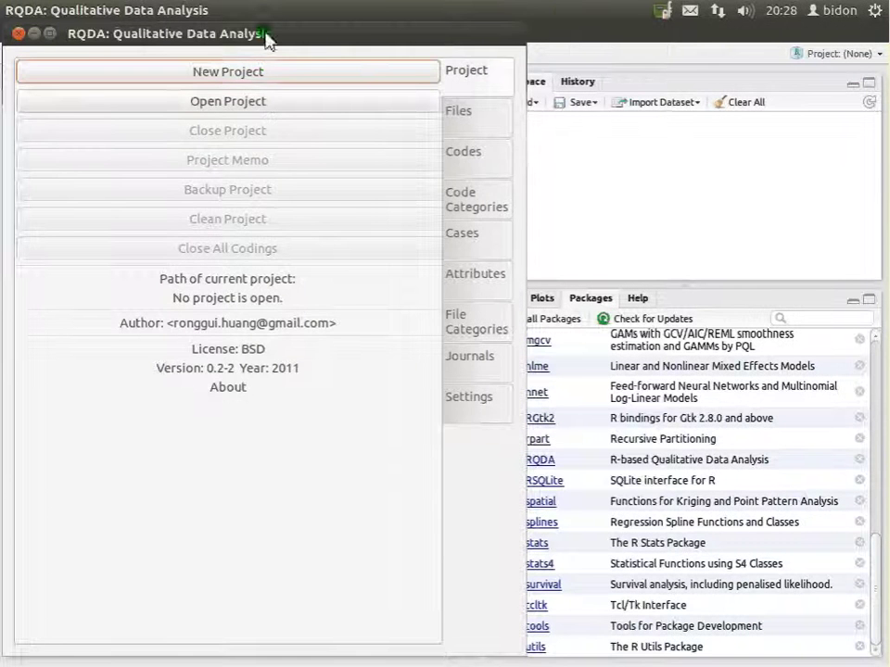
Move the RQDA window off the RStudio console, bring RStudio to the front and switch back to RQDA.
{"action": "left_click_drag", "start_coordinate": [266, 37], "coordinate": [580, 39]}
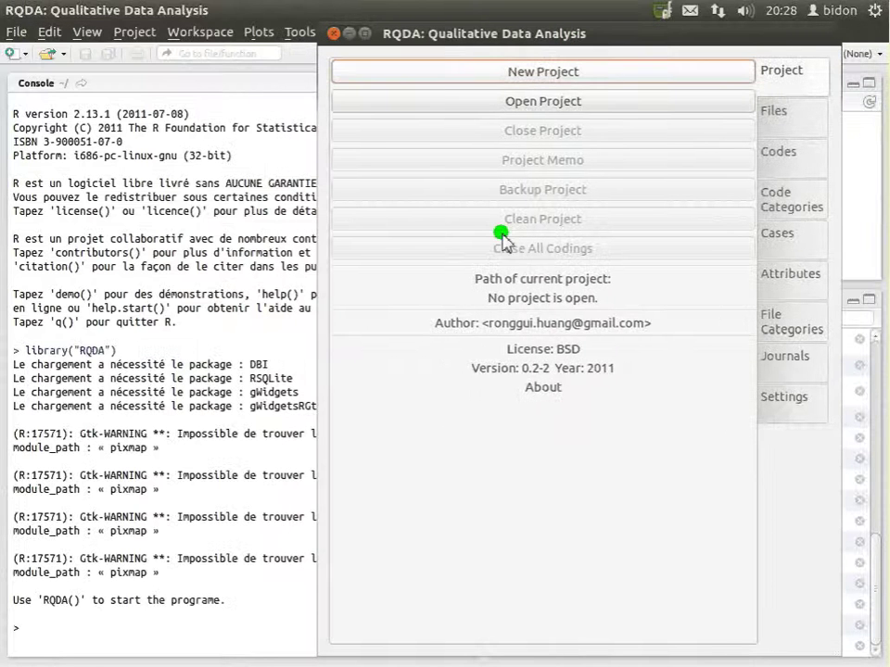
{"action": "left_click", "coordinate": [33, 630]}
{"action": "key", "text": "alt+Tab"}
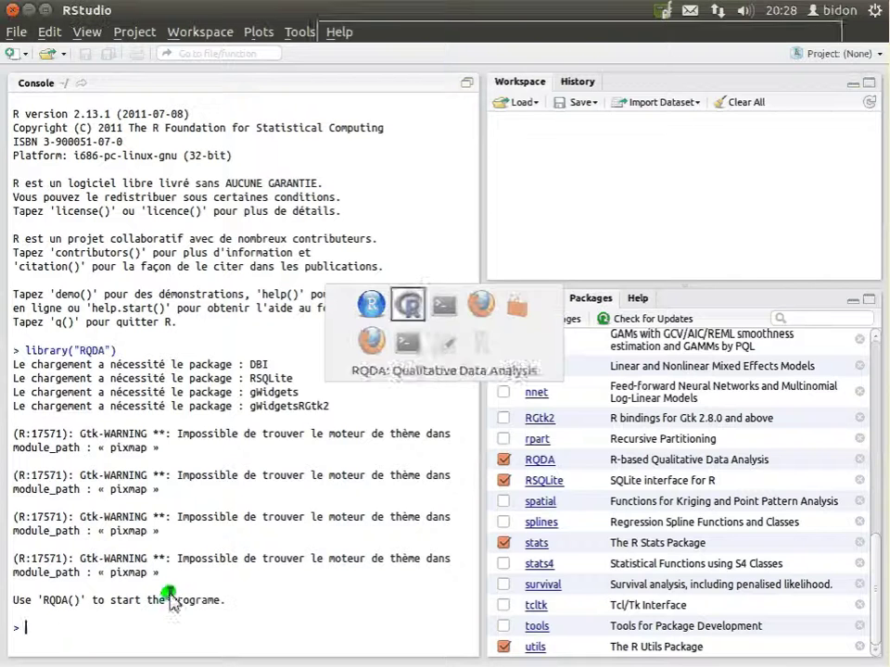
{"action": "key", "text": "Tab"}
{"action": "key", "text": "Tab"}
{"action": "key", "text": "Tab"}
{"action": "key", "text": "Tab"}
{"action": "key", "text": "Tab"}
{"action": "key", "text": "Tab"}
{"action": "key", "text": "Tab"}
{"action": "key", "text": "Tab"}
{"action": "key", "text": "Tab"}
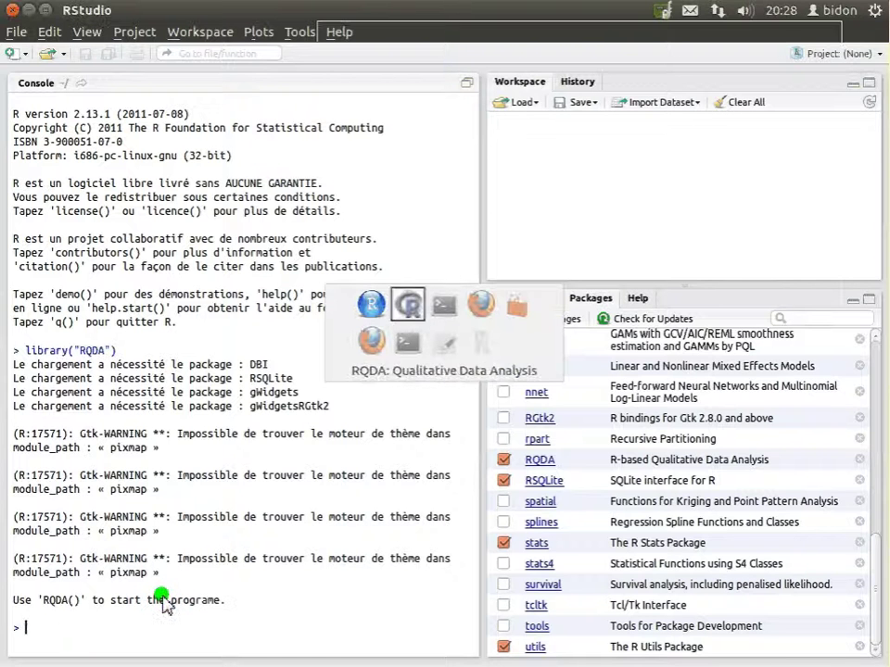
{"action": "key", "text": "Tab"}
{"action": "key", "text": "Tab"}
{"action": "key", "text": "Tab"}
{"action": "key", "text": "Tab"}
{"action": "key", "text": "Tab"}
{"action": "key", "text": "Tab"}
{"action": "key", "text": "Tab"}
{"action": "key", "text": "Tab"}
{"action": "key", "text": "Tab"}
{"action": "left_click", "coordinate": [415, 320]}
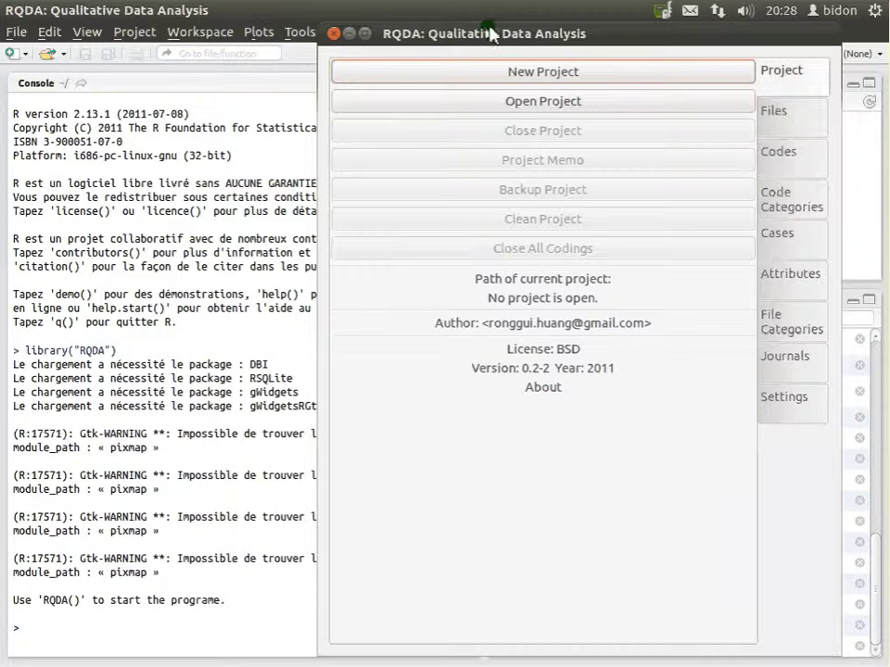
Move the RQDA window back over the RStudio console.
{"action": "left_click_drag", "start_coordinate": [500, 20], "coordinate": [287, 40]}
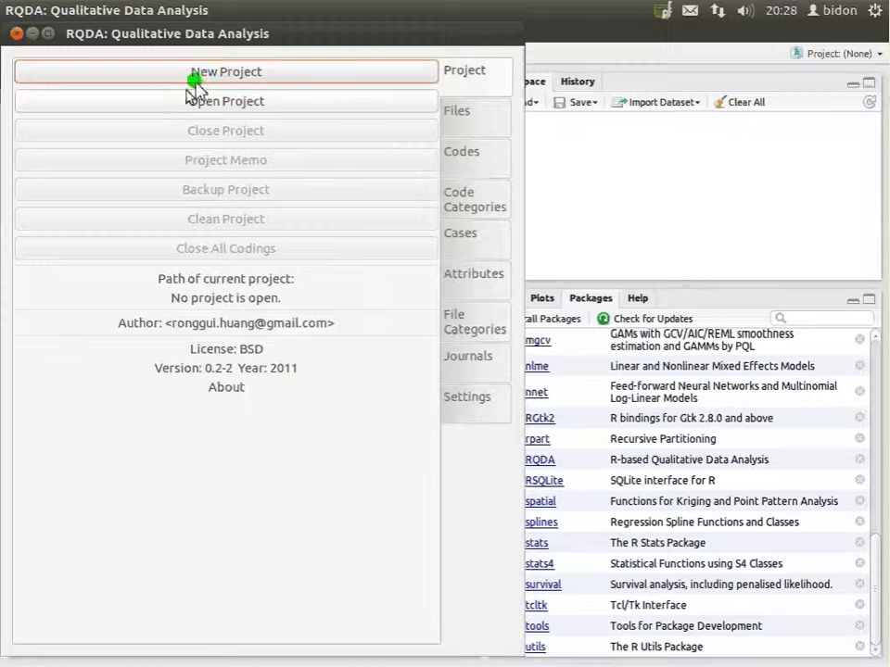
{"action": "left_click_drag", "start_coordinate": [209, 39], "coordinate": [195, 10]}
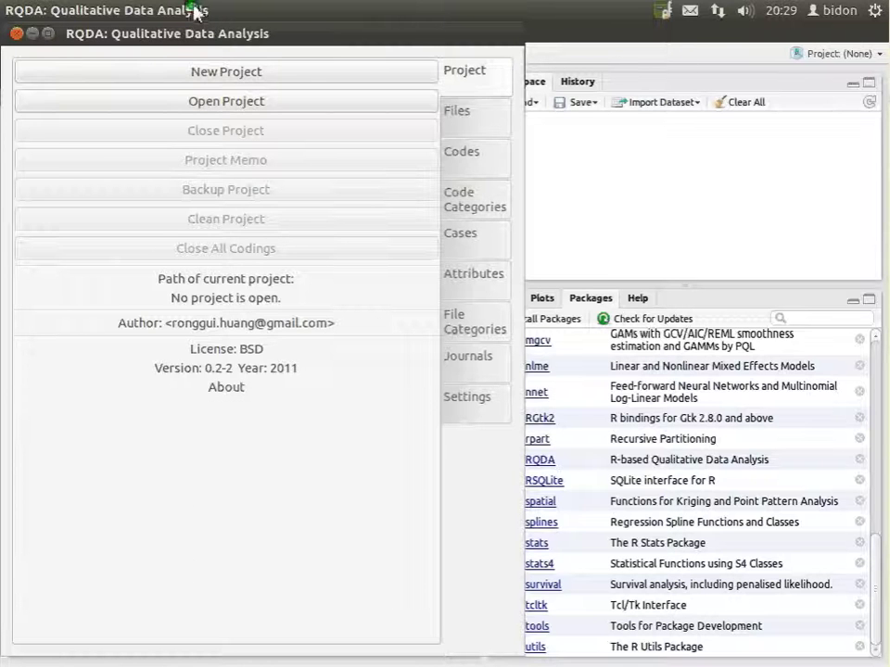